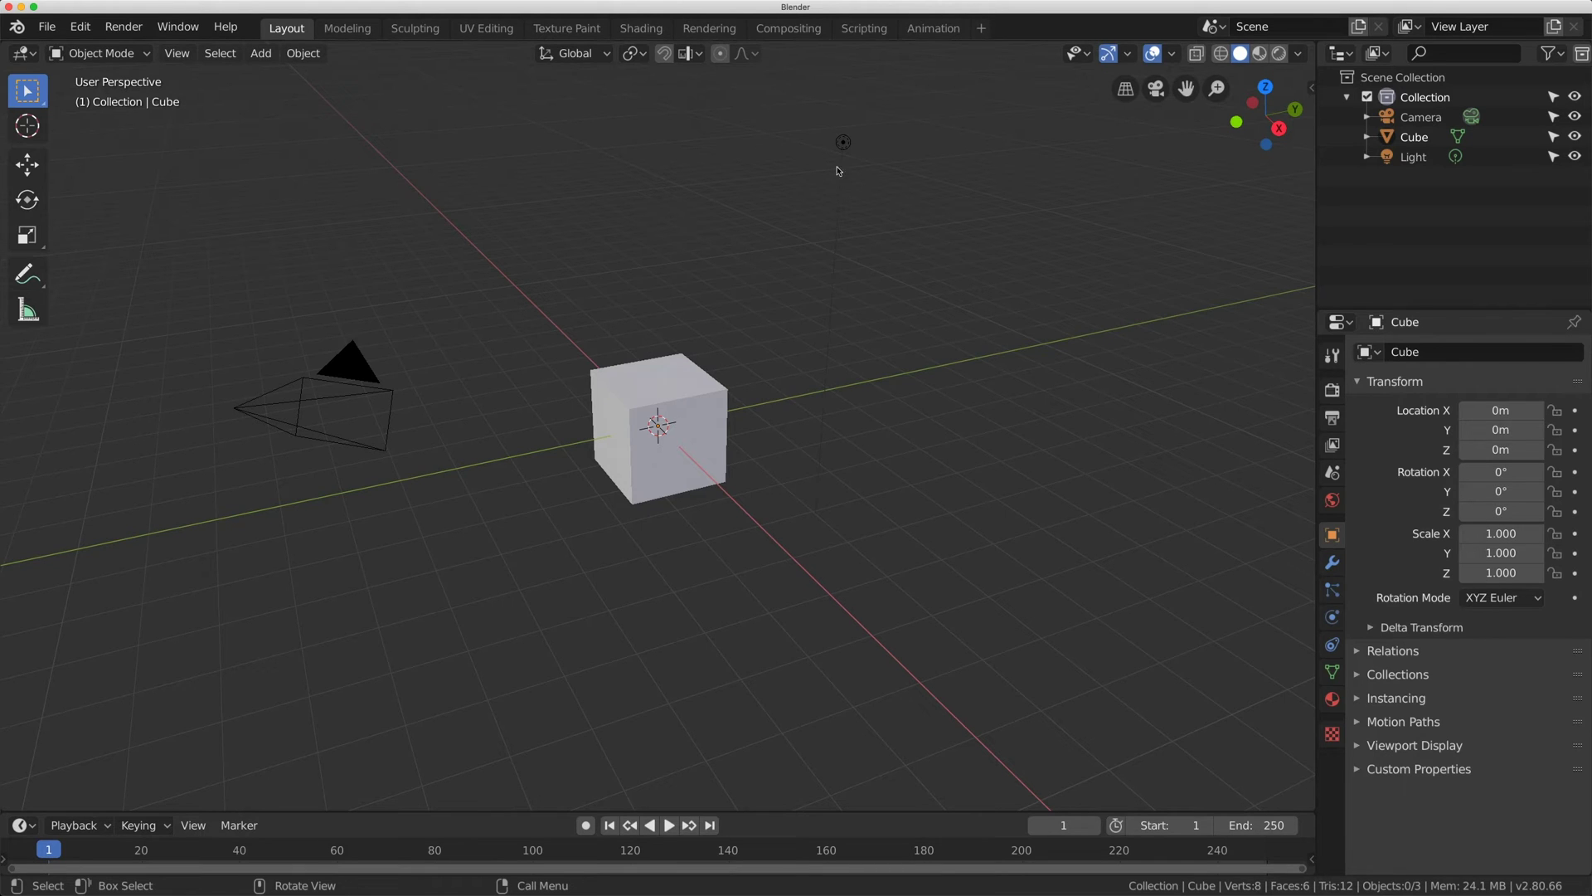
Step: Delete the default light and camera from the scene
left_click(844, 144)
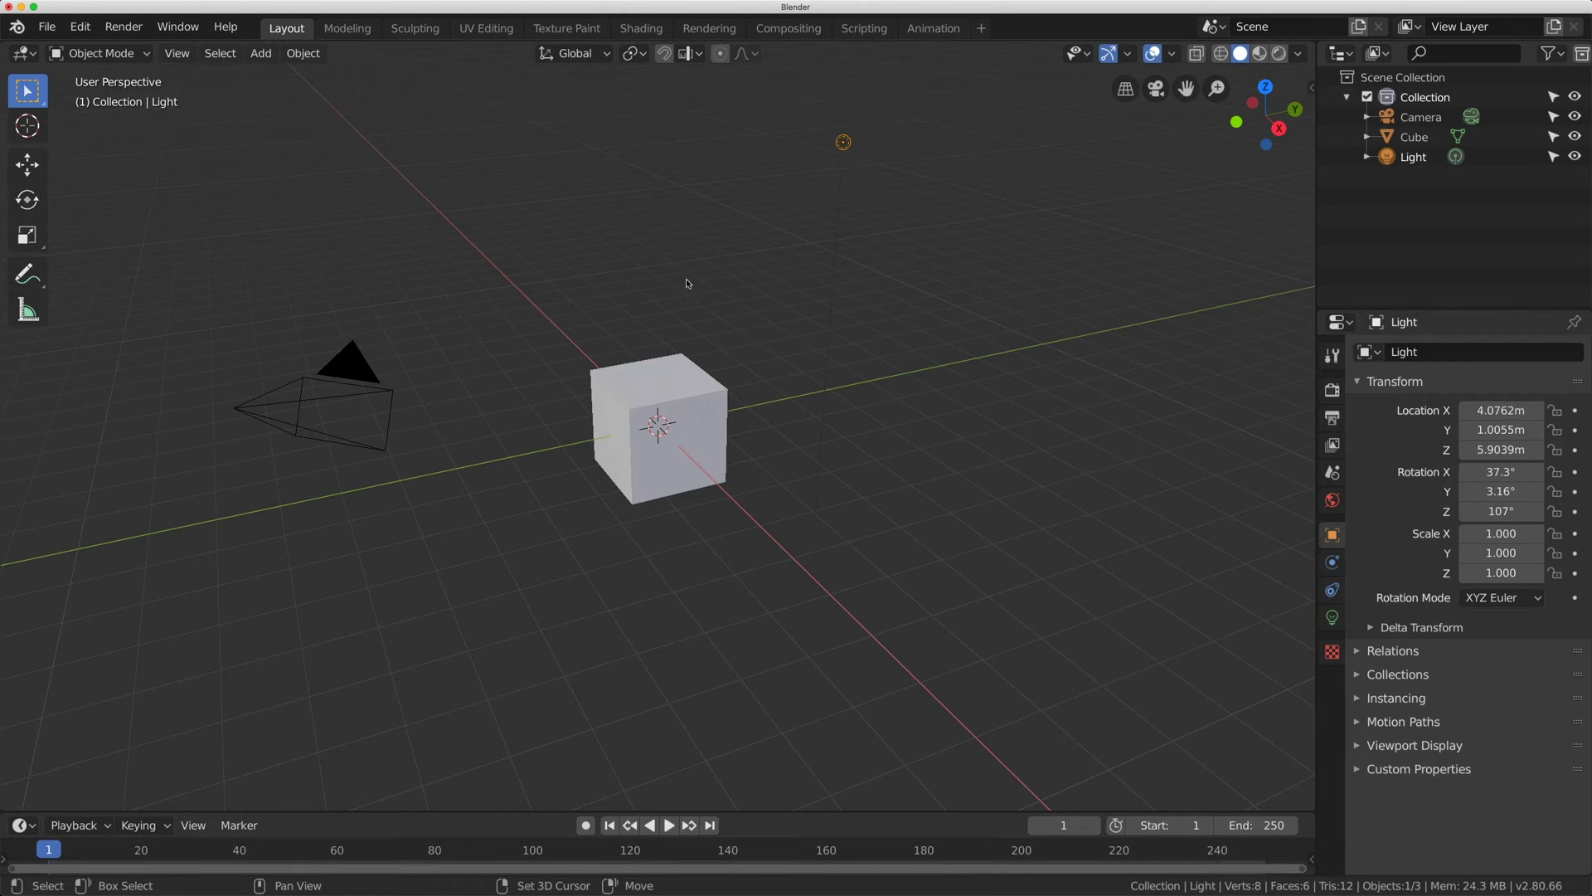
left_click(272, 416, "shift")
left_click(303, 53)
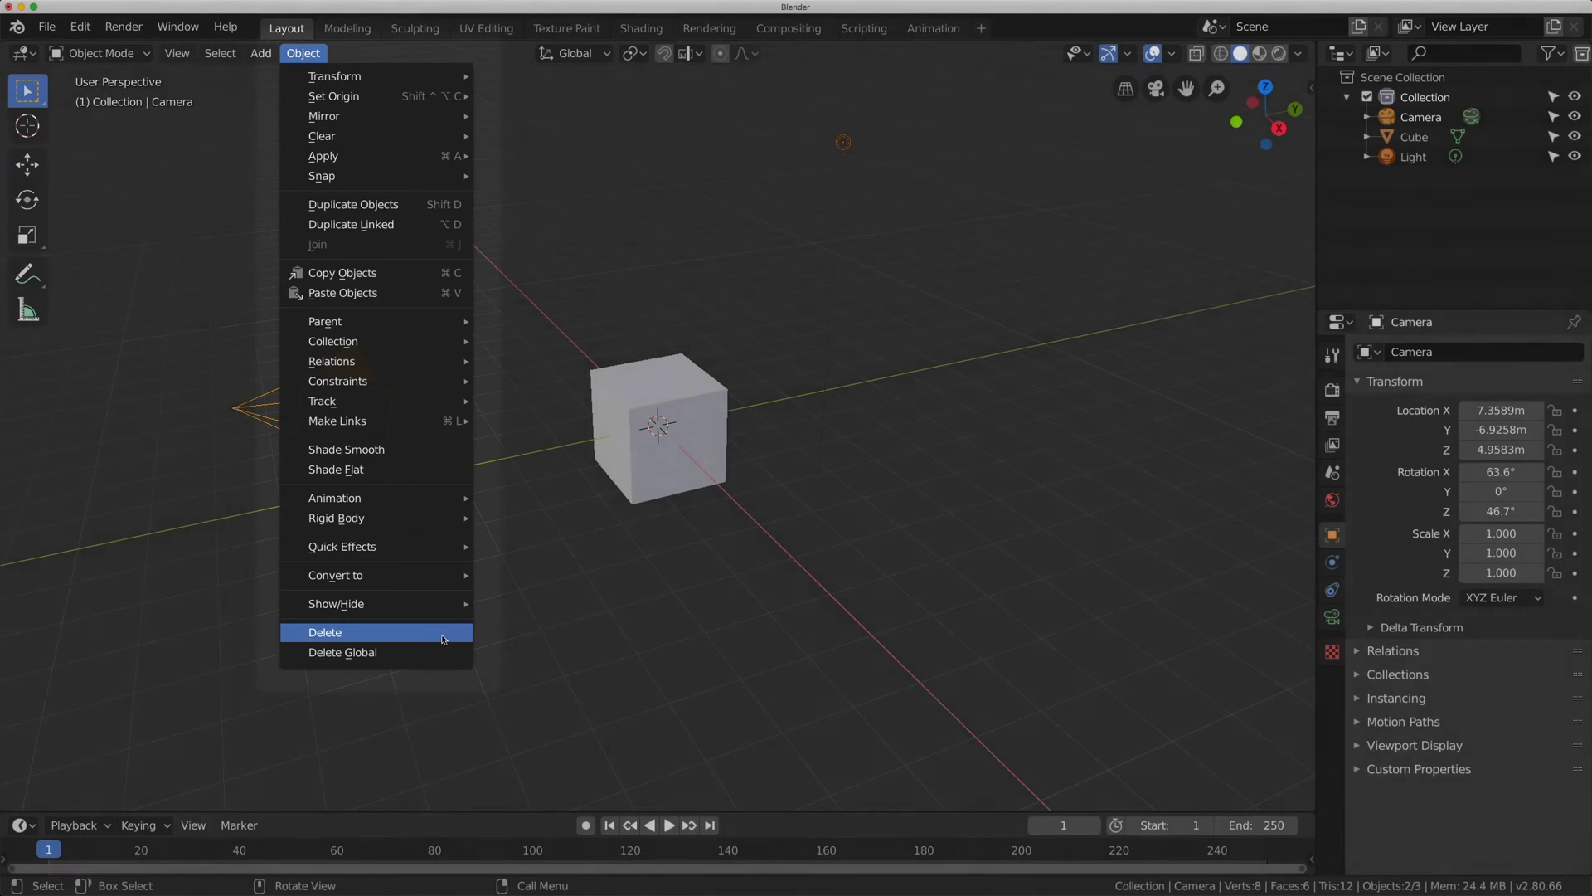
left_click(328, 632)
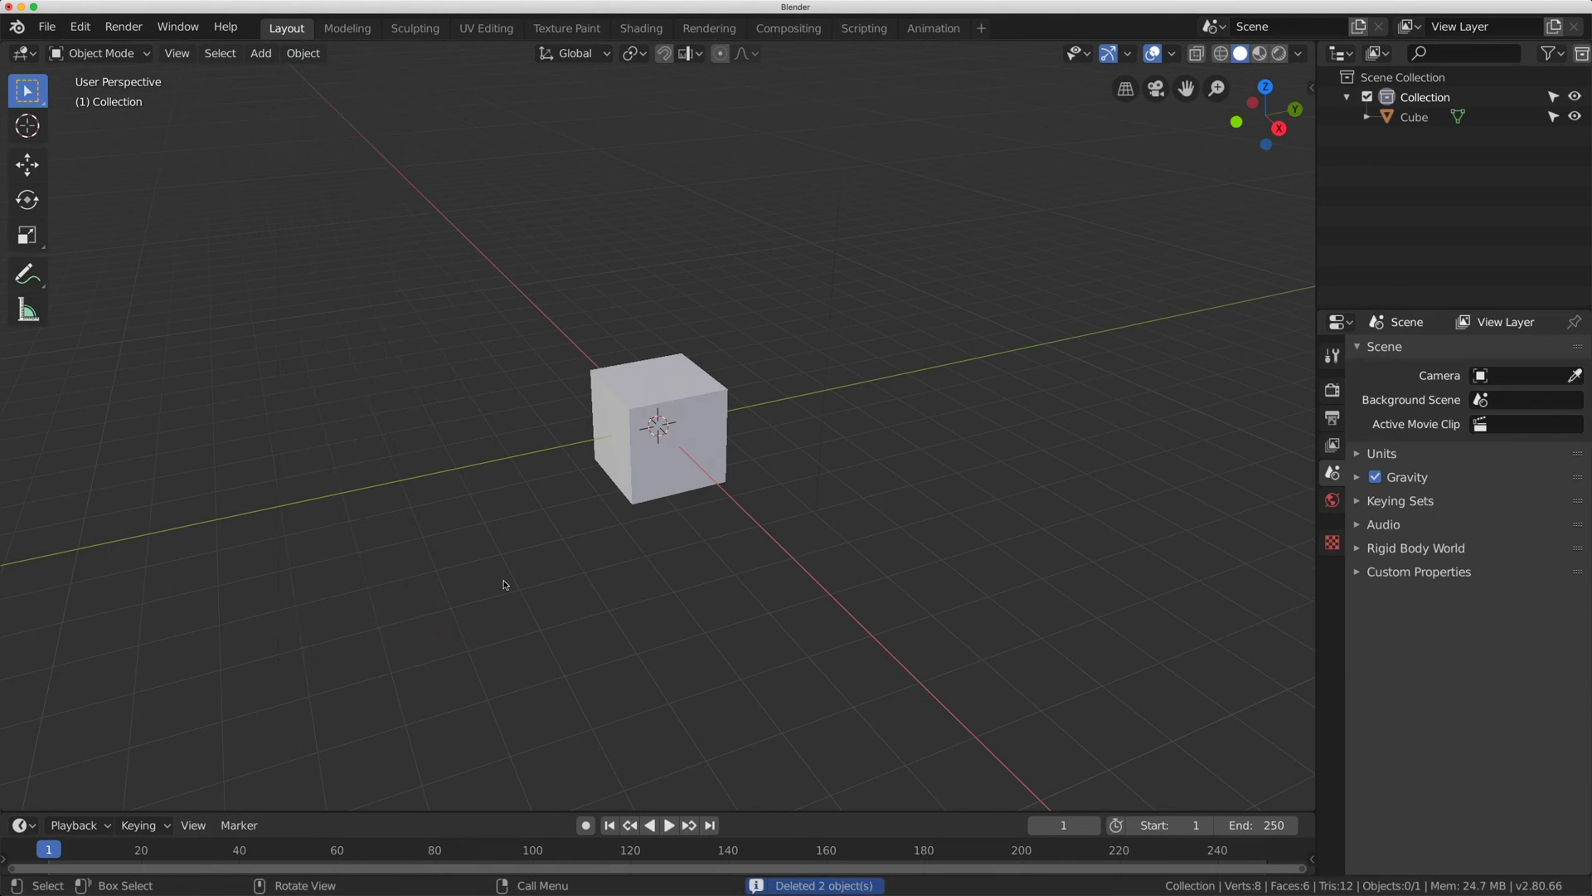
Step: Move the cube about 6.6 m along the positive Y axis
left_click(669, 408)
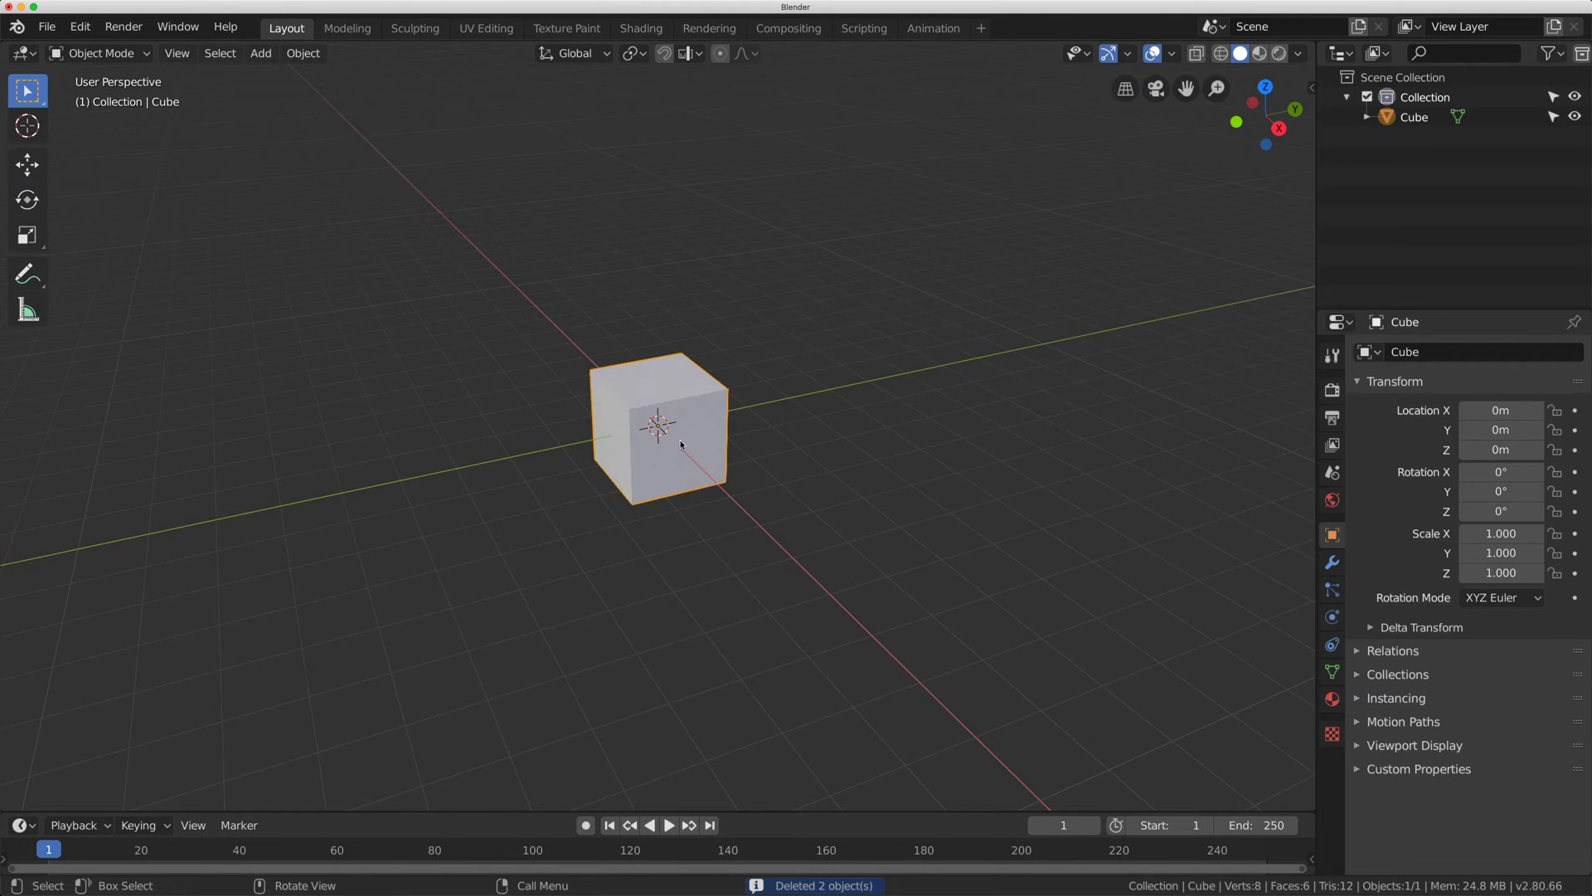
left_click(27, 164)
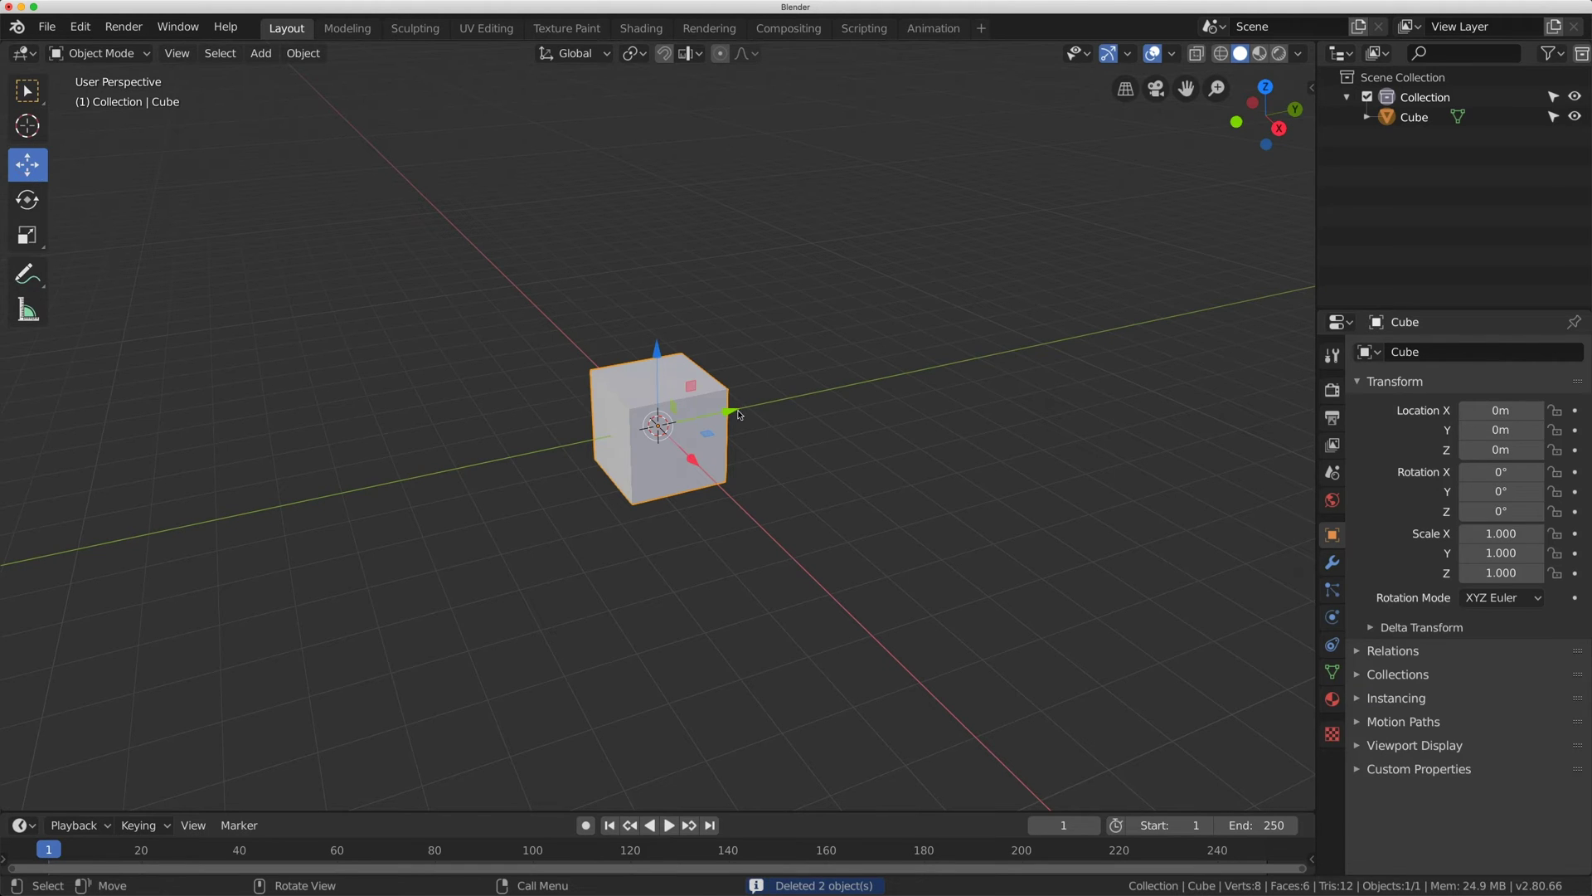
left_click_drag(738, 413, 1018, 360)
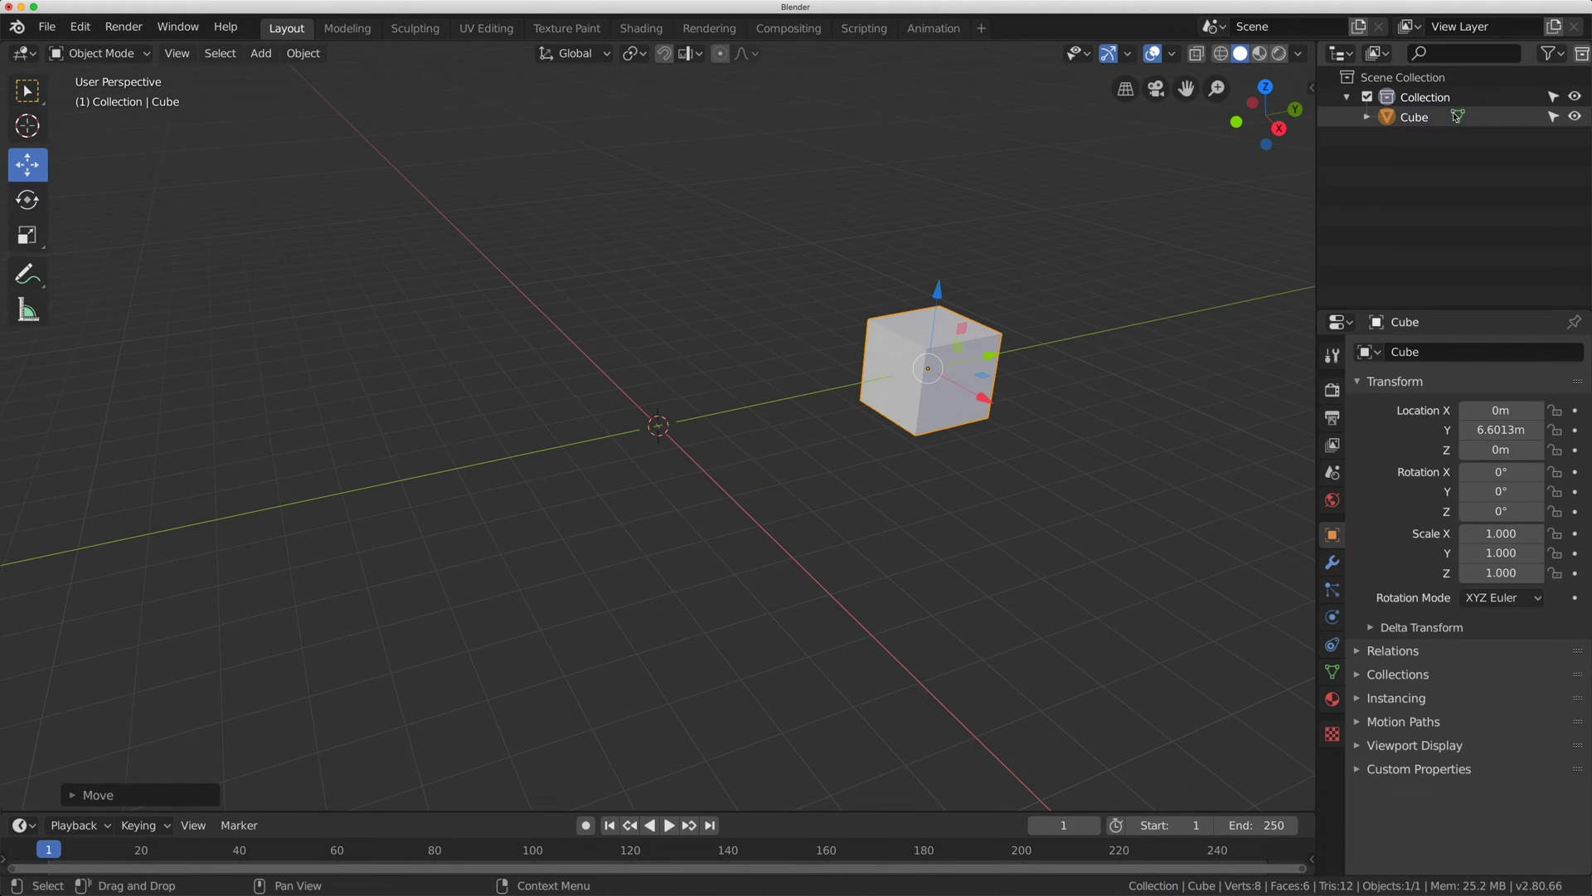
Step: Rename the cube object as driver
double_click(1423, 121)
type("drive")
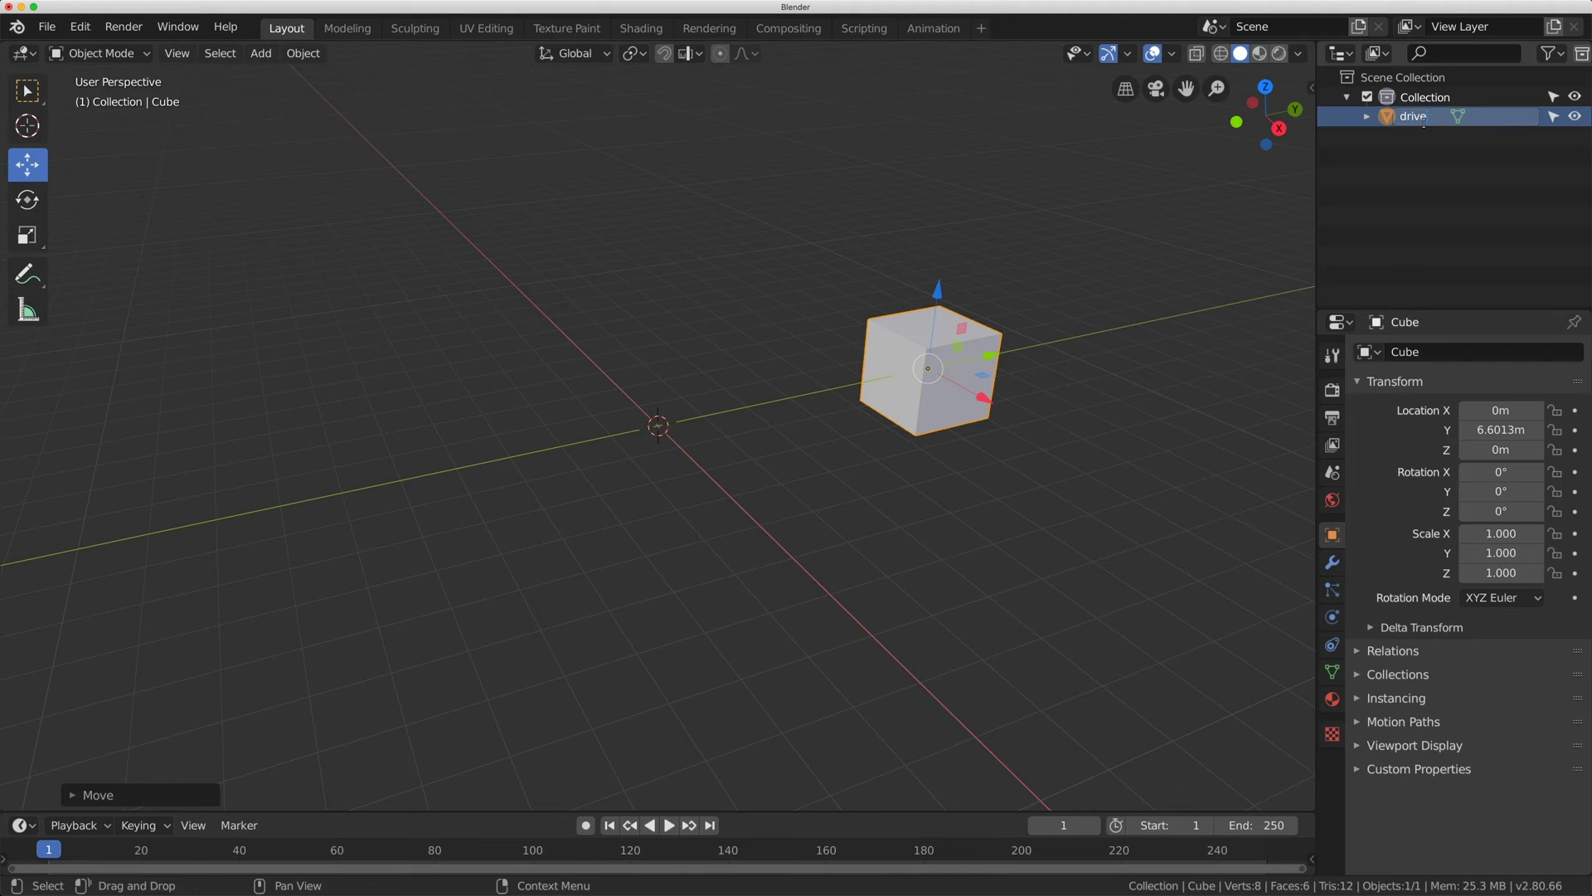
type("r")
key("Return")
Step: Add a UV sphere and move it about 3.2 m along the positive Y axis
left_click(260, 53)
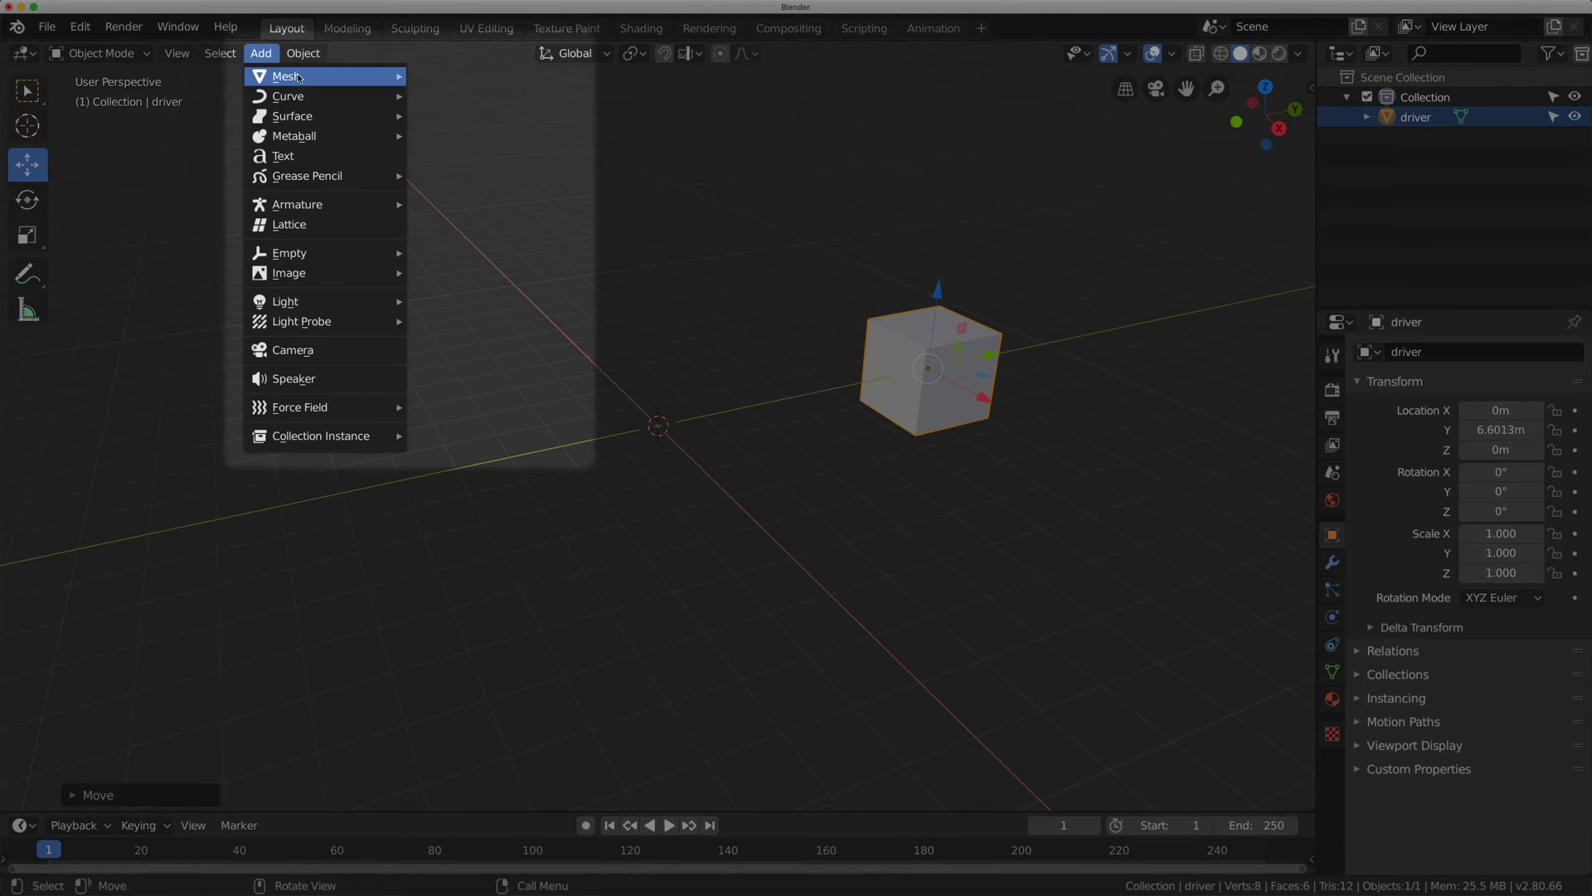
mouse_move(303, 76)
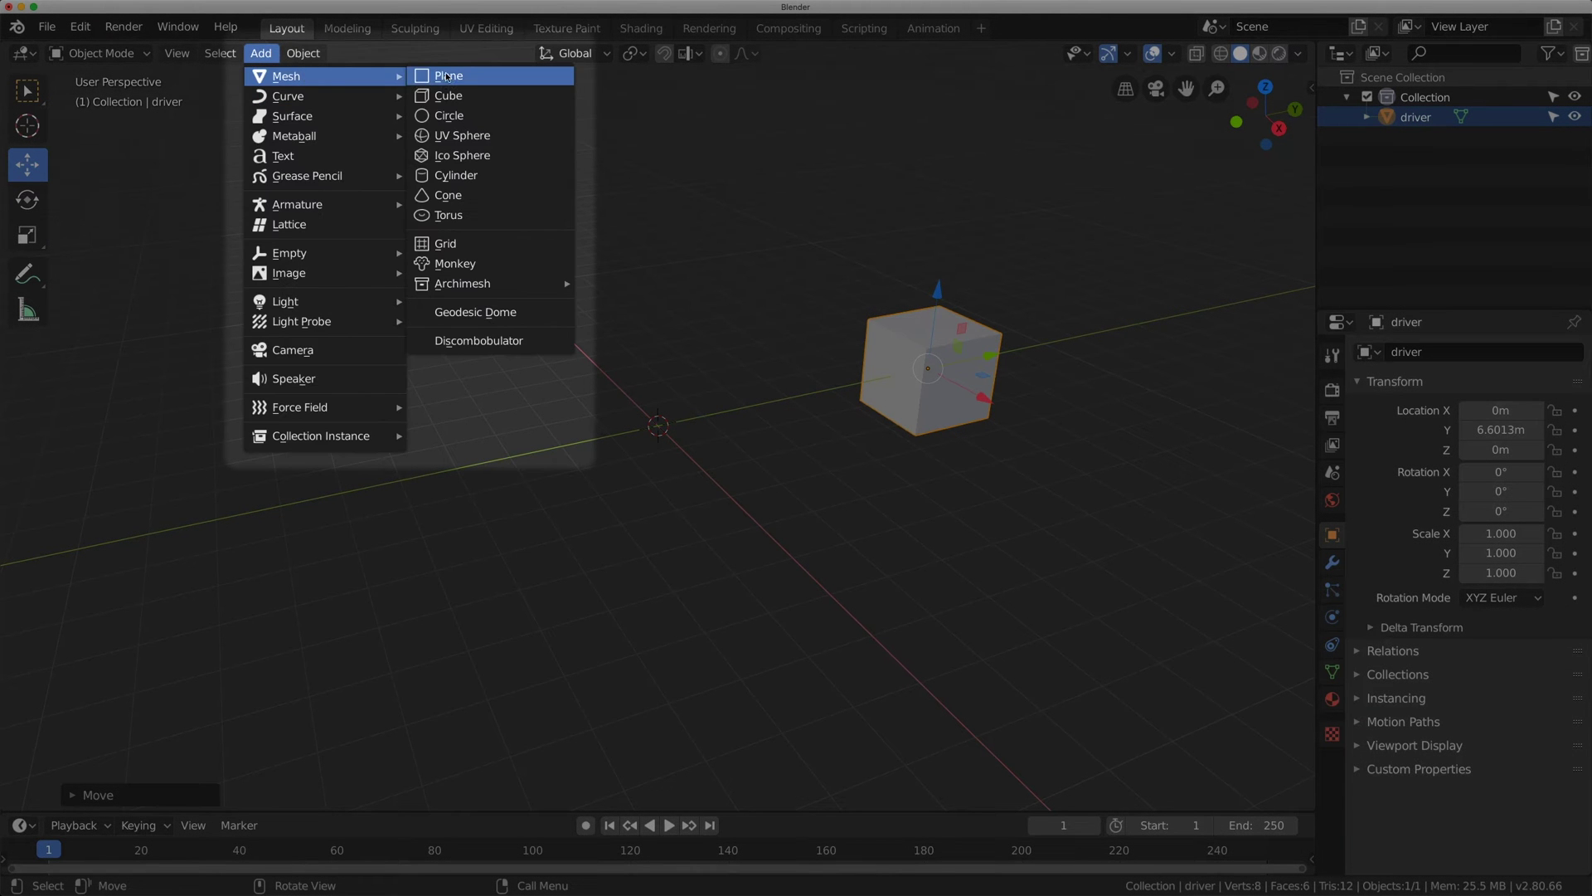
left_click(485, 138)
left_click_drag(724, 409, 863, 380)
Step: Rename the sphere object as driver_2
left_click(1415, 120)
double_click(1416, 120)
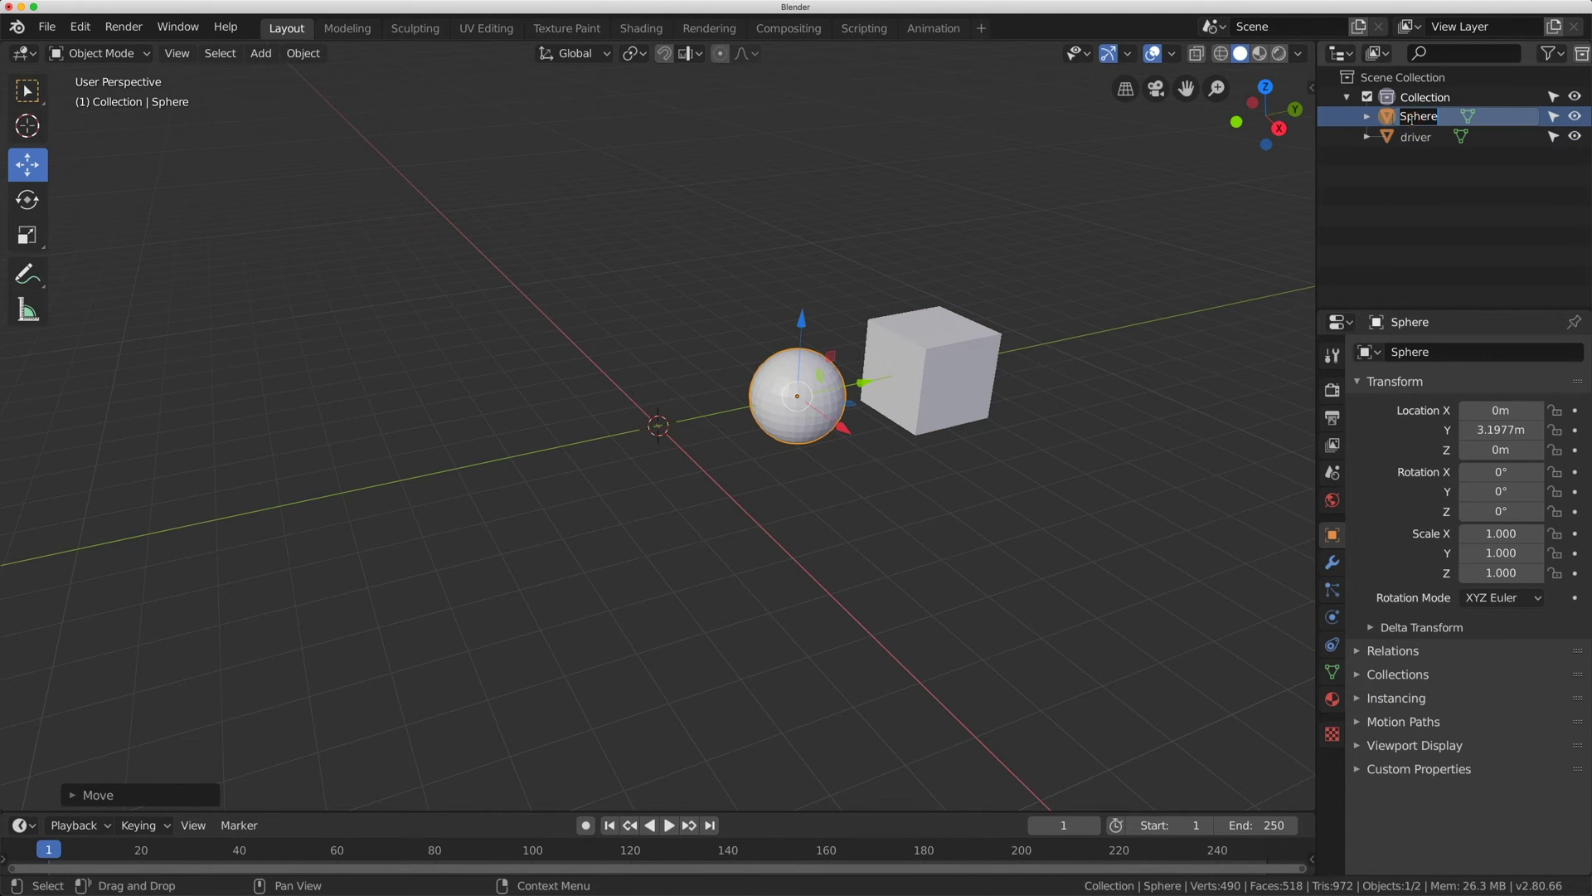
type("driver_2")
key("Return")
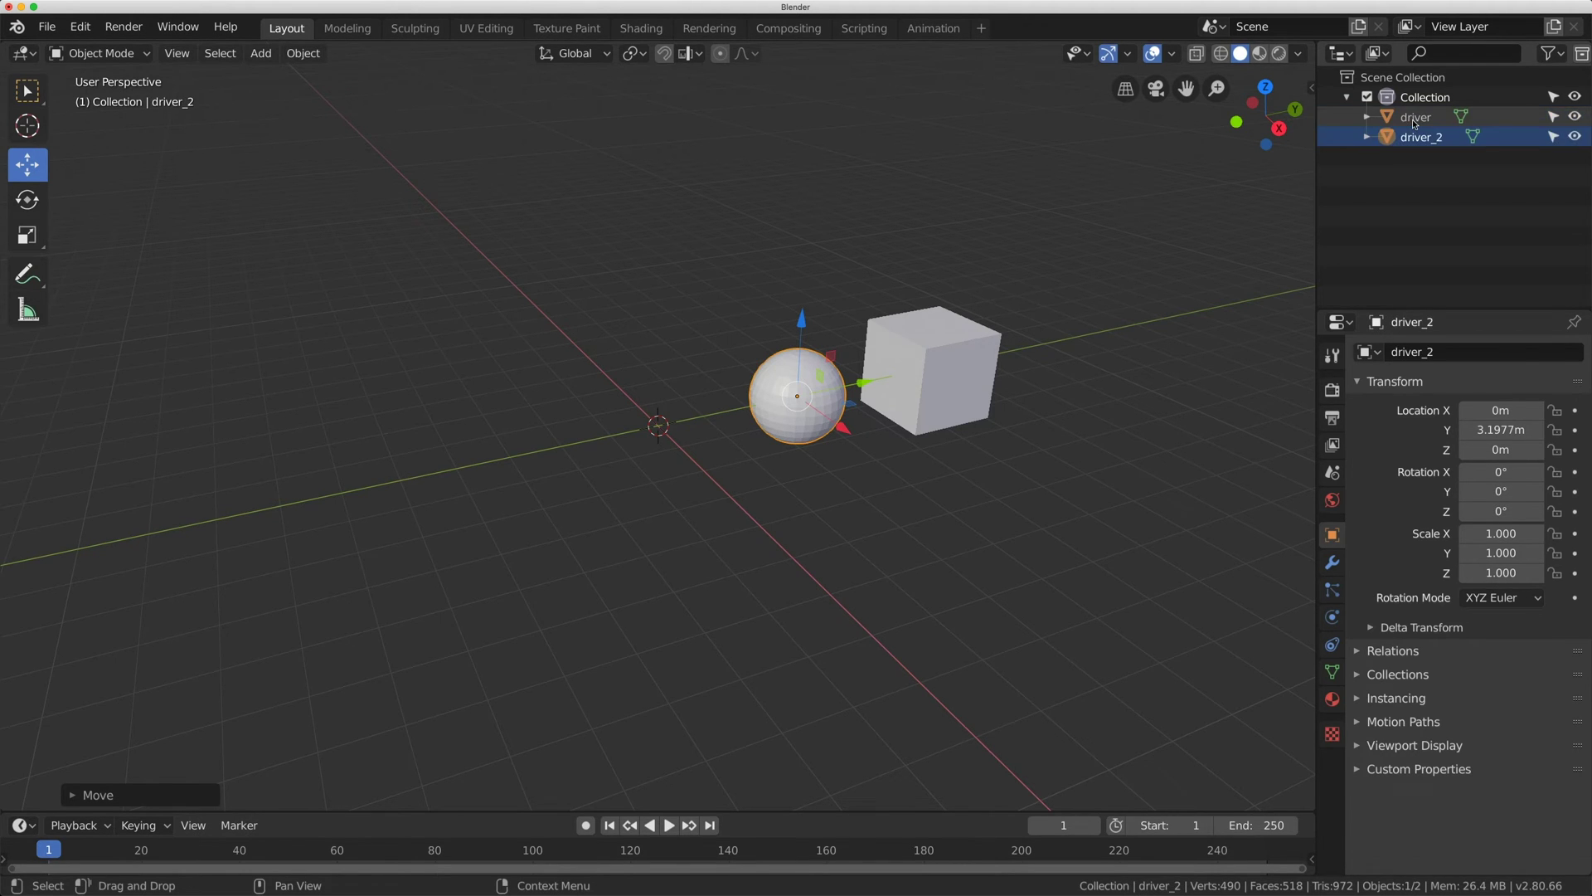
Step: Add a cylinder at the world origin and rename it as driven
left_click(261, 54)
mouse_move(279, 86)
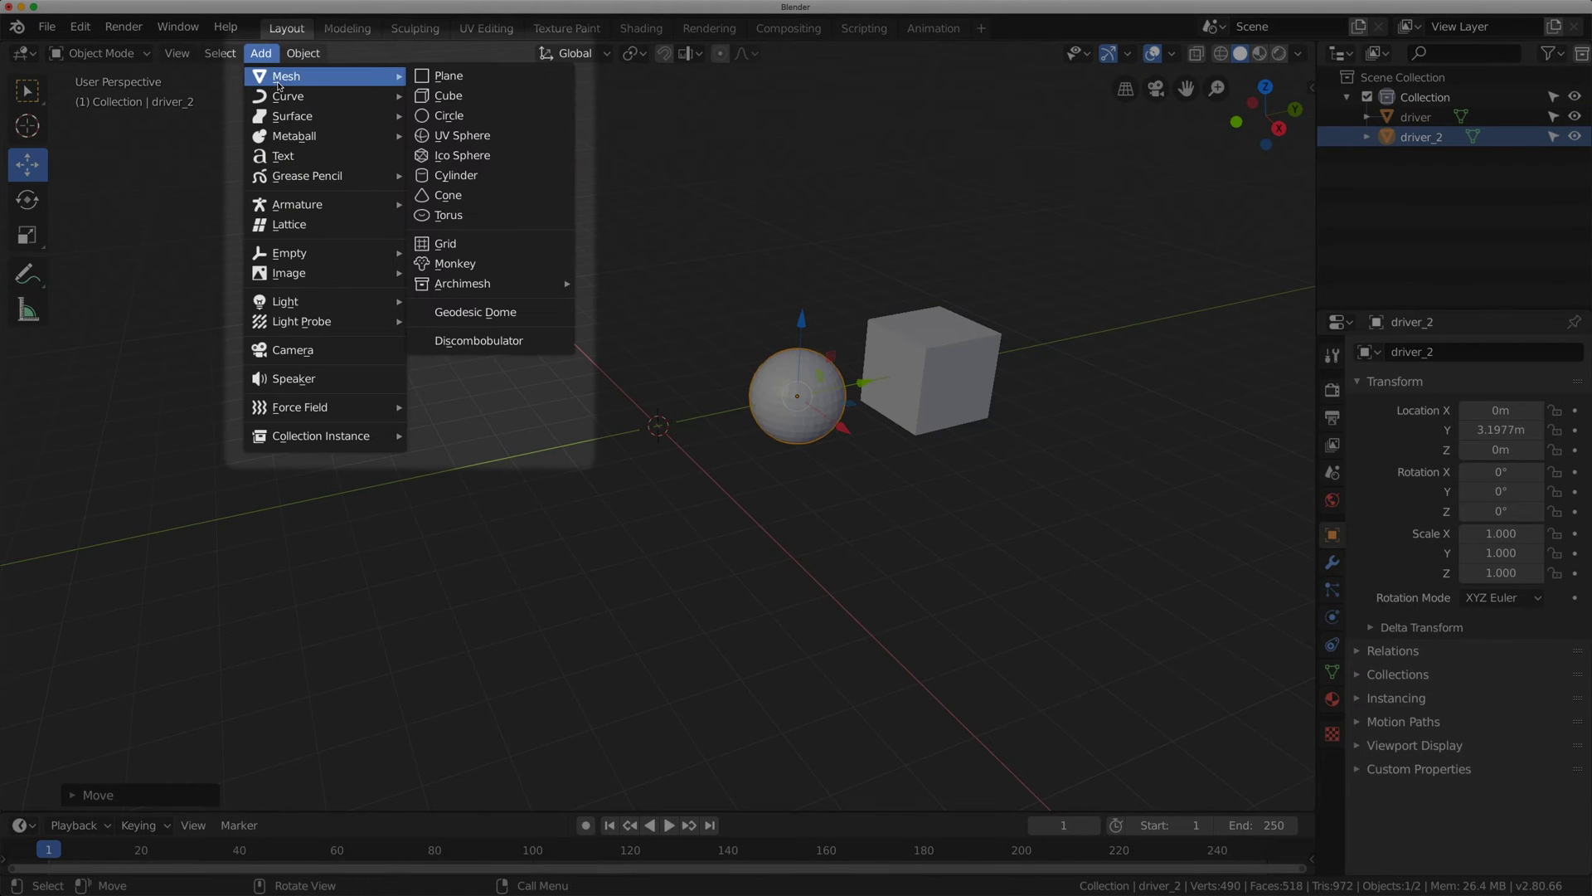
left_click(464, 175)
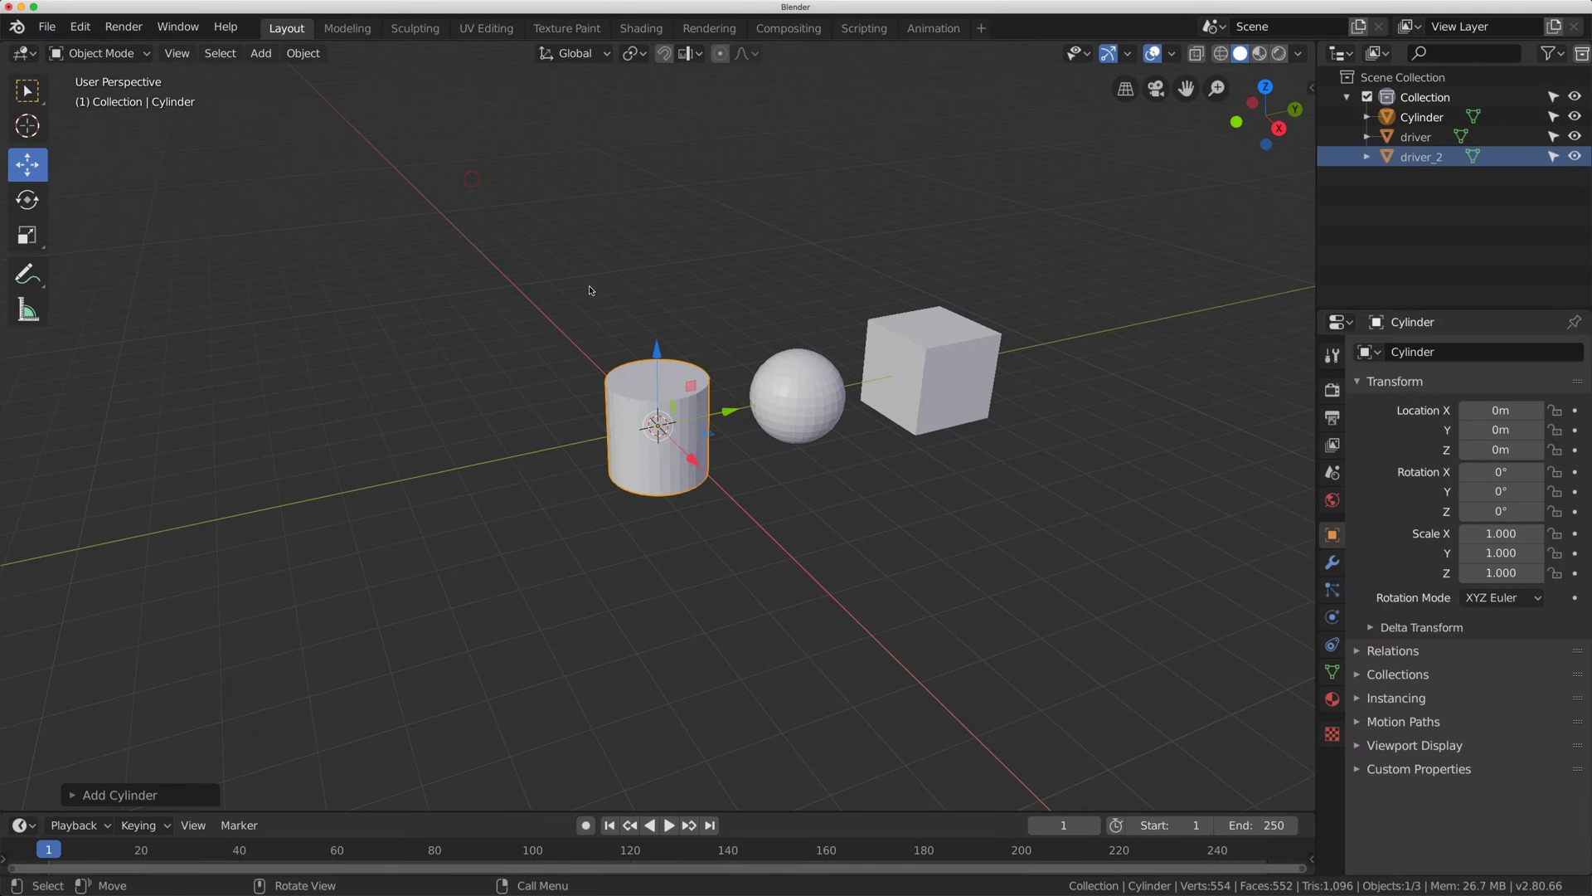
double_click(1421, 117)
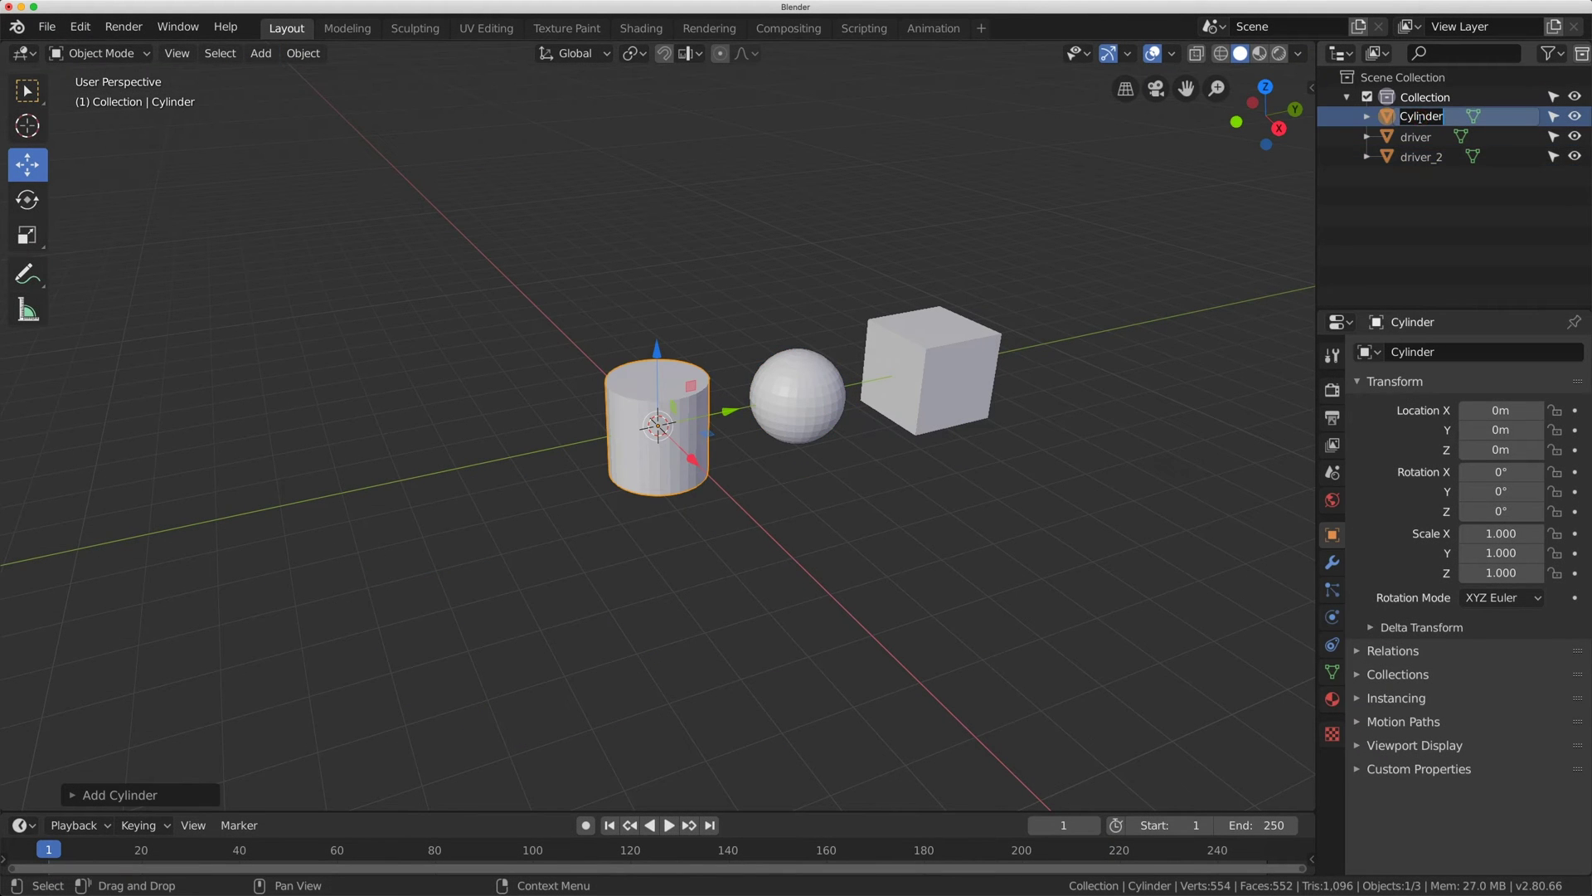
type("driven")
key("Return")
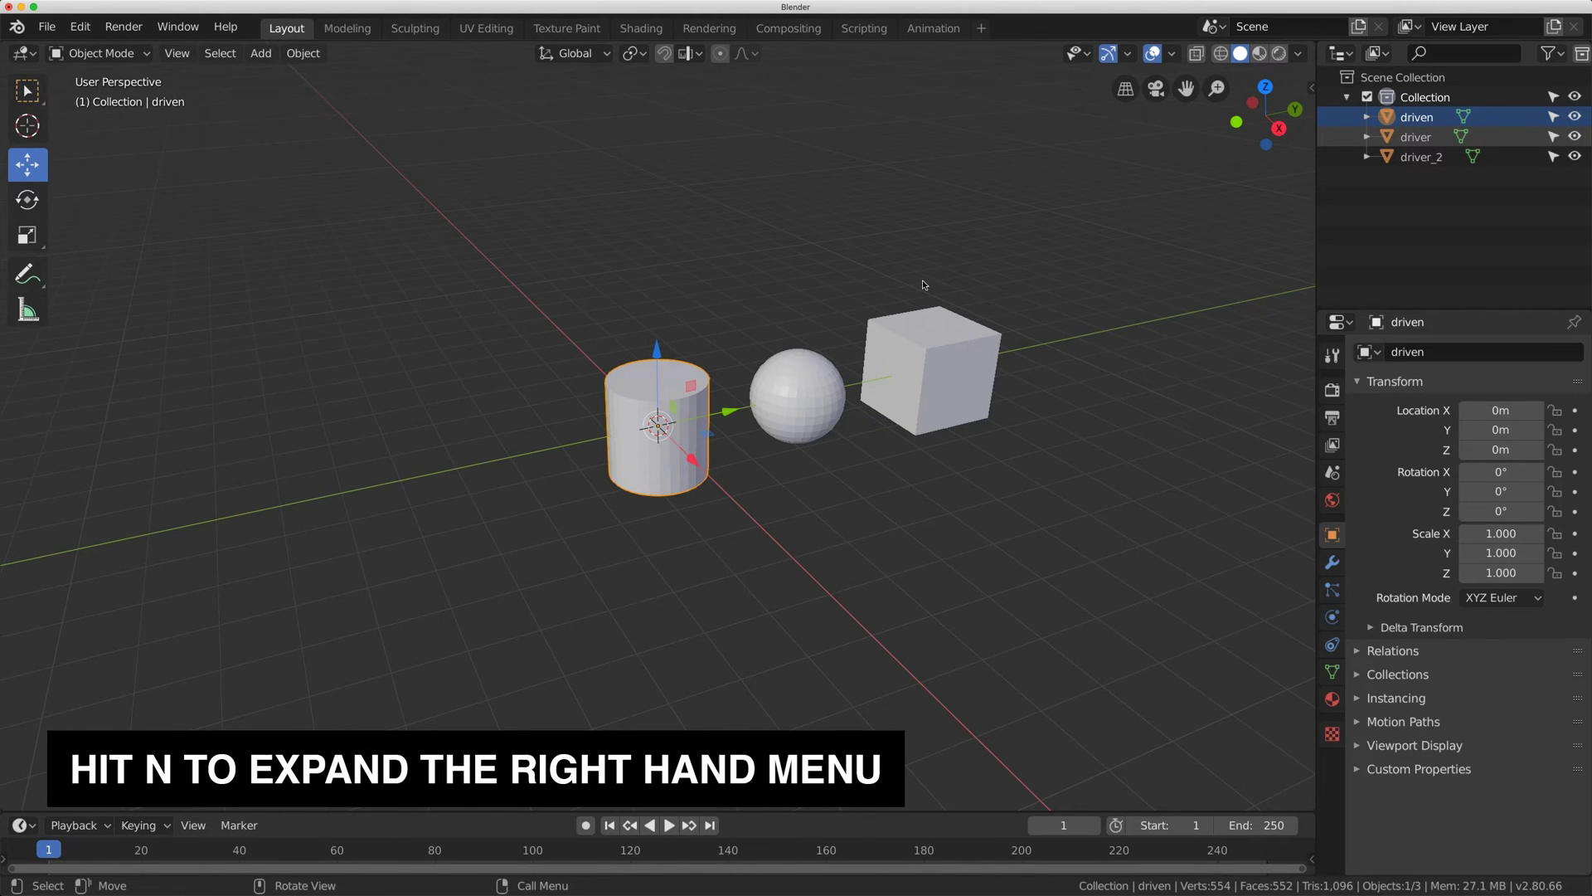
Step: Add a driver to the X rotation of the driven cylinder
key("n")
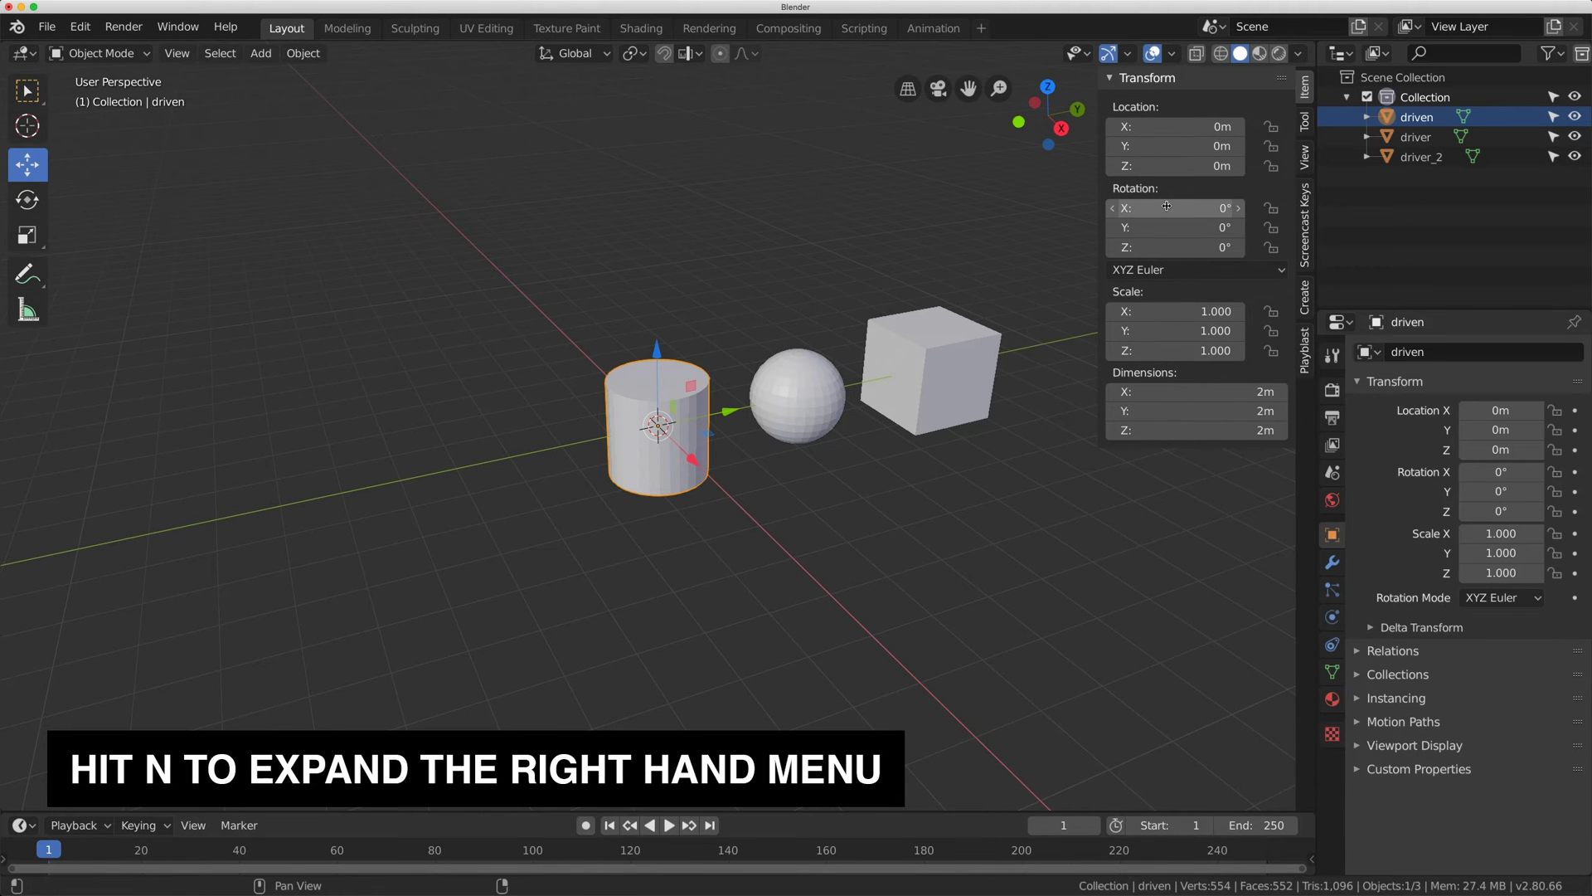
right_click(1171, 207)
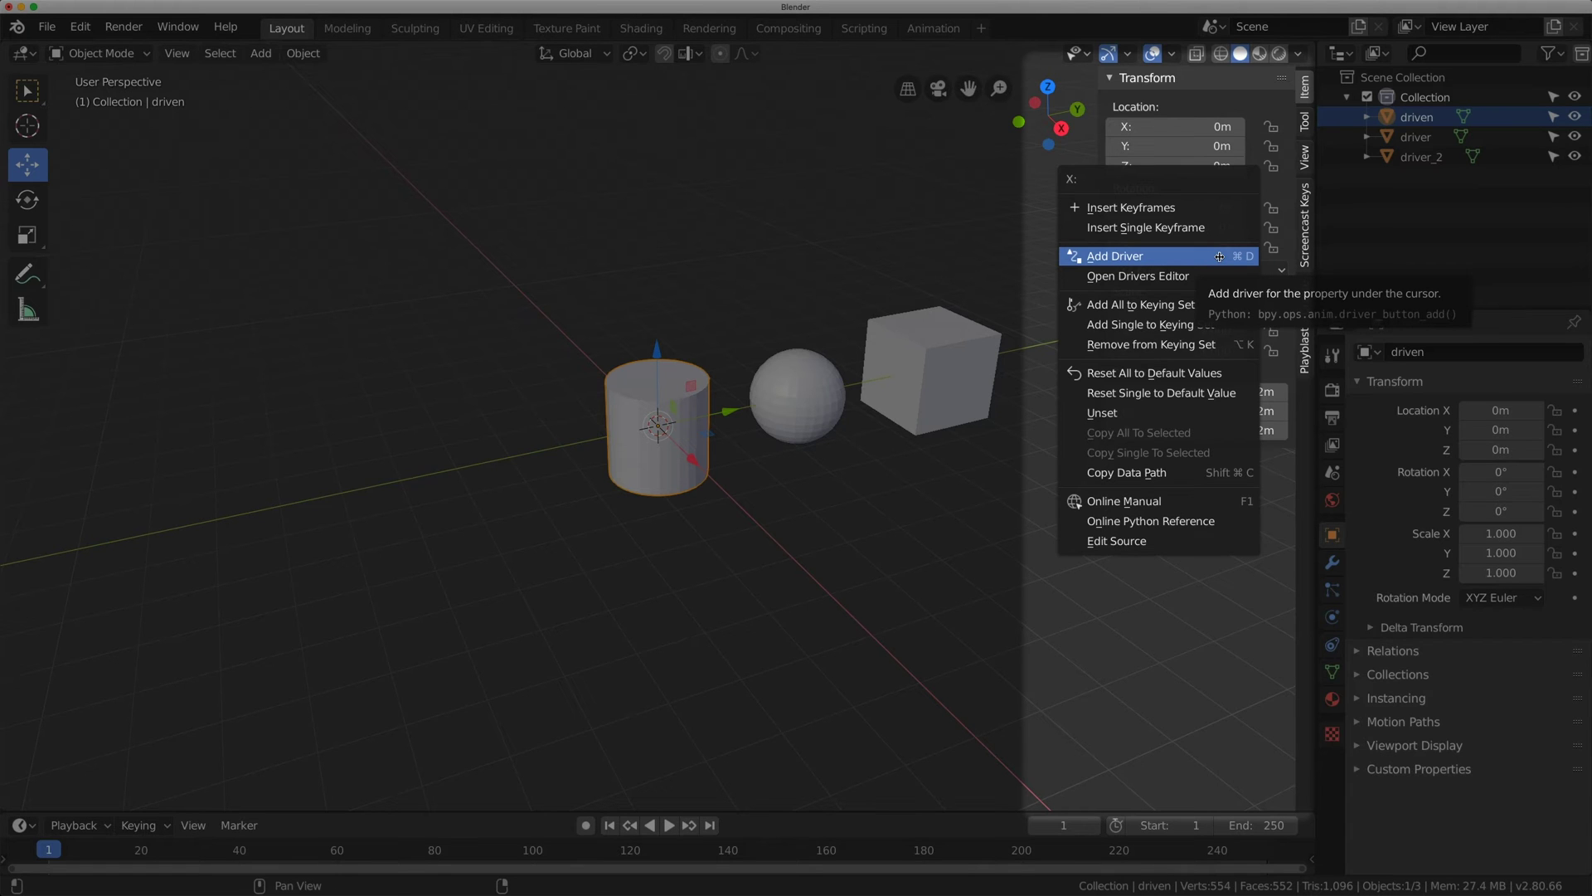
left_click(1219, 257)
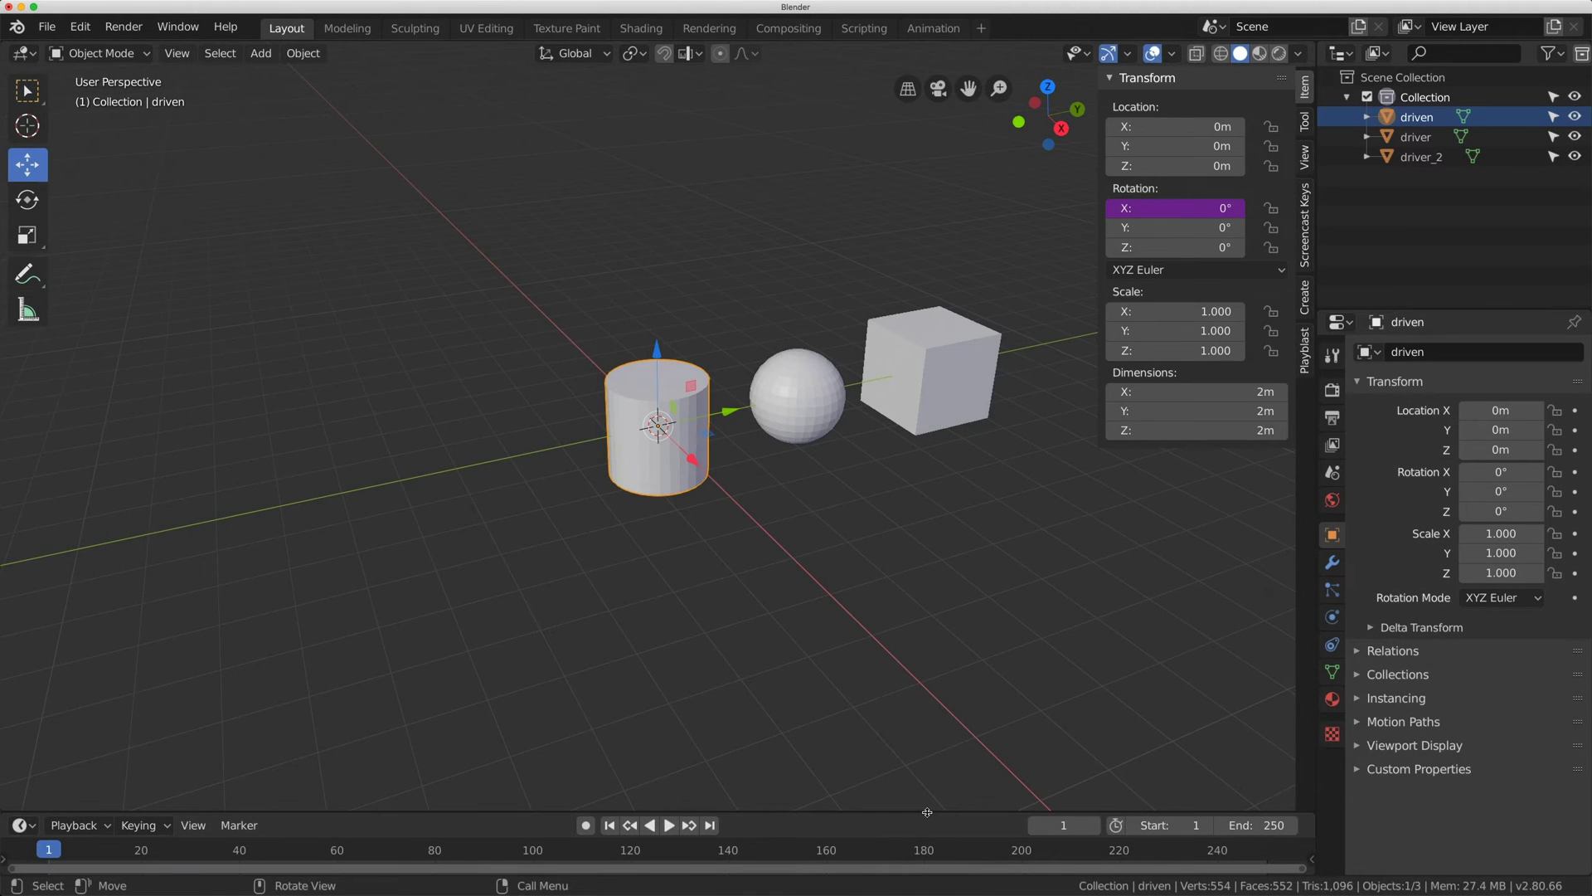
Step: Enlarge the timeline area to about half the window height and change it to the Drivers editor
left_click_drag(926, 812, 904, 405)
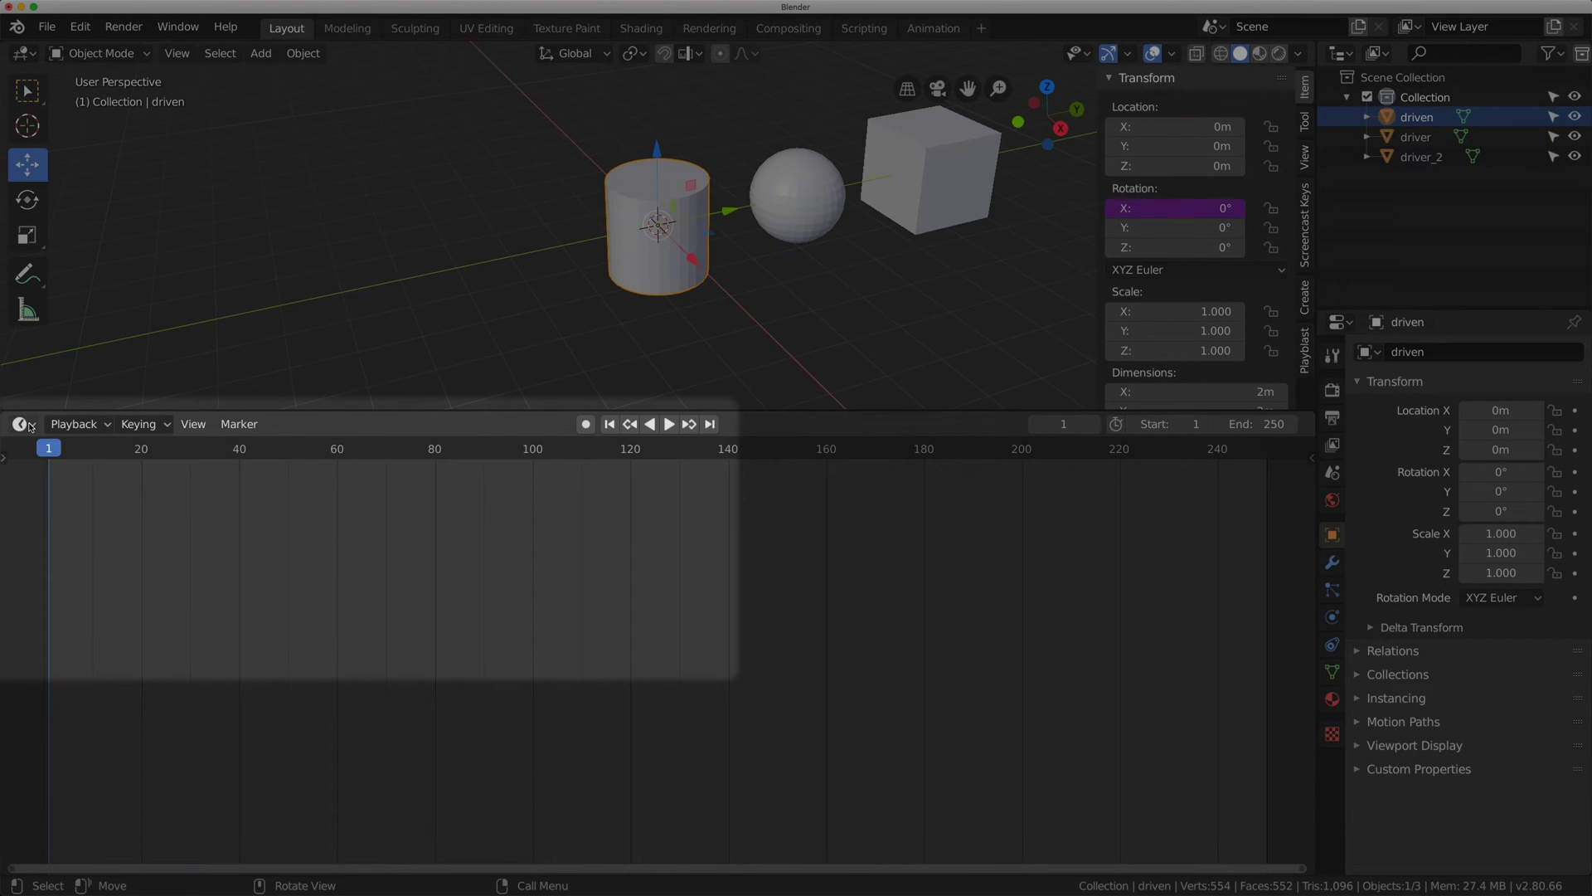
left_click(28, 425)
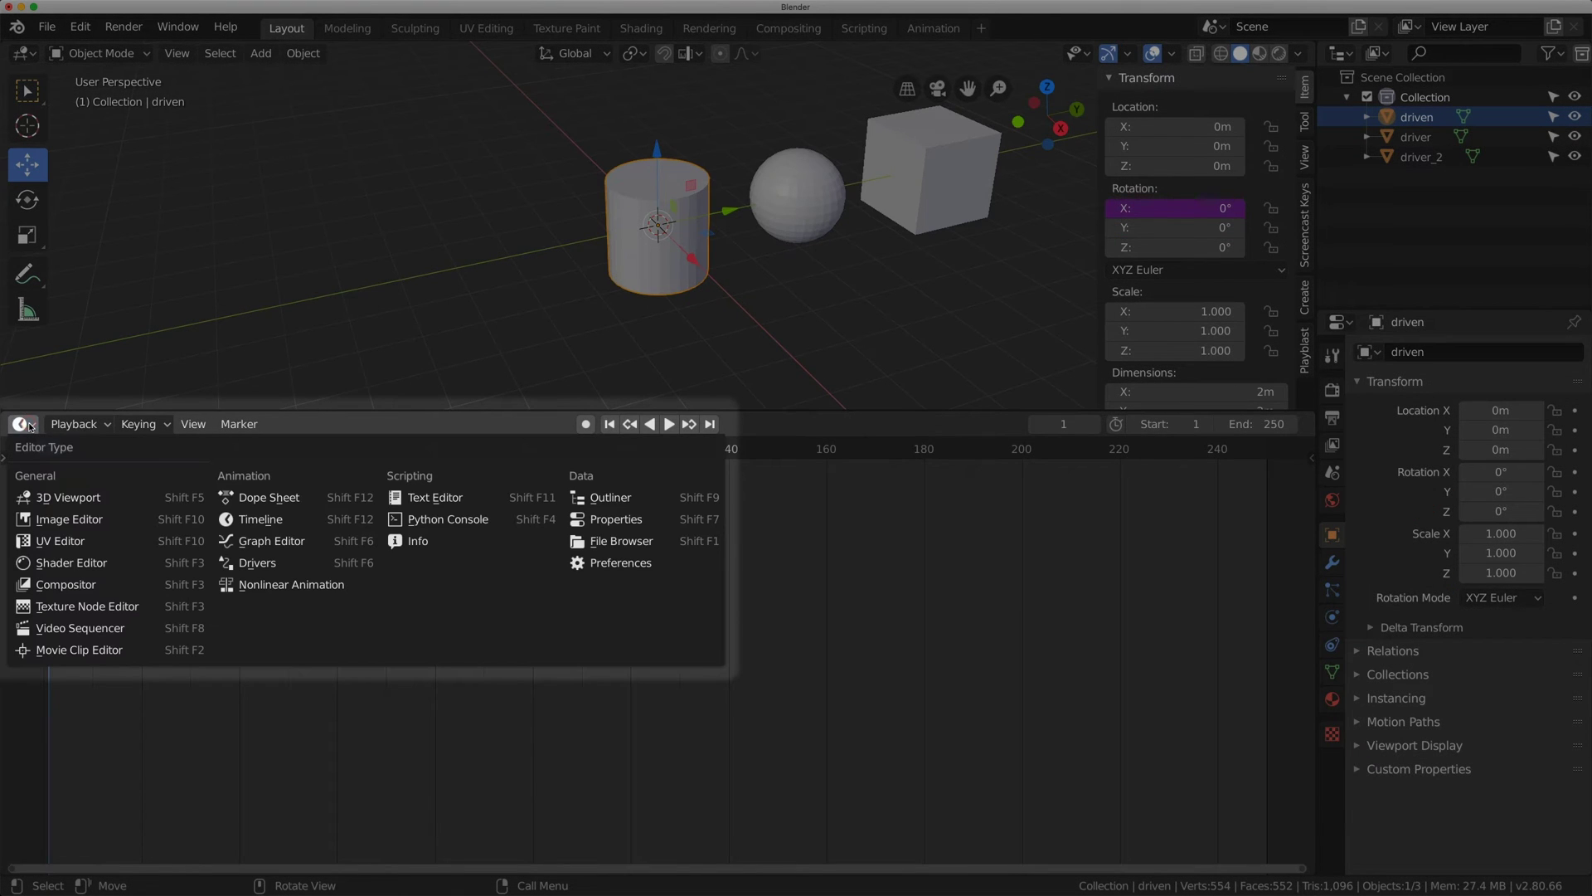
left_click(258, 567)
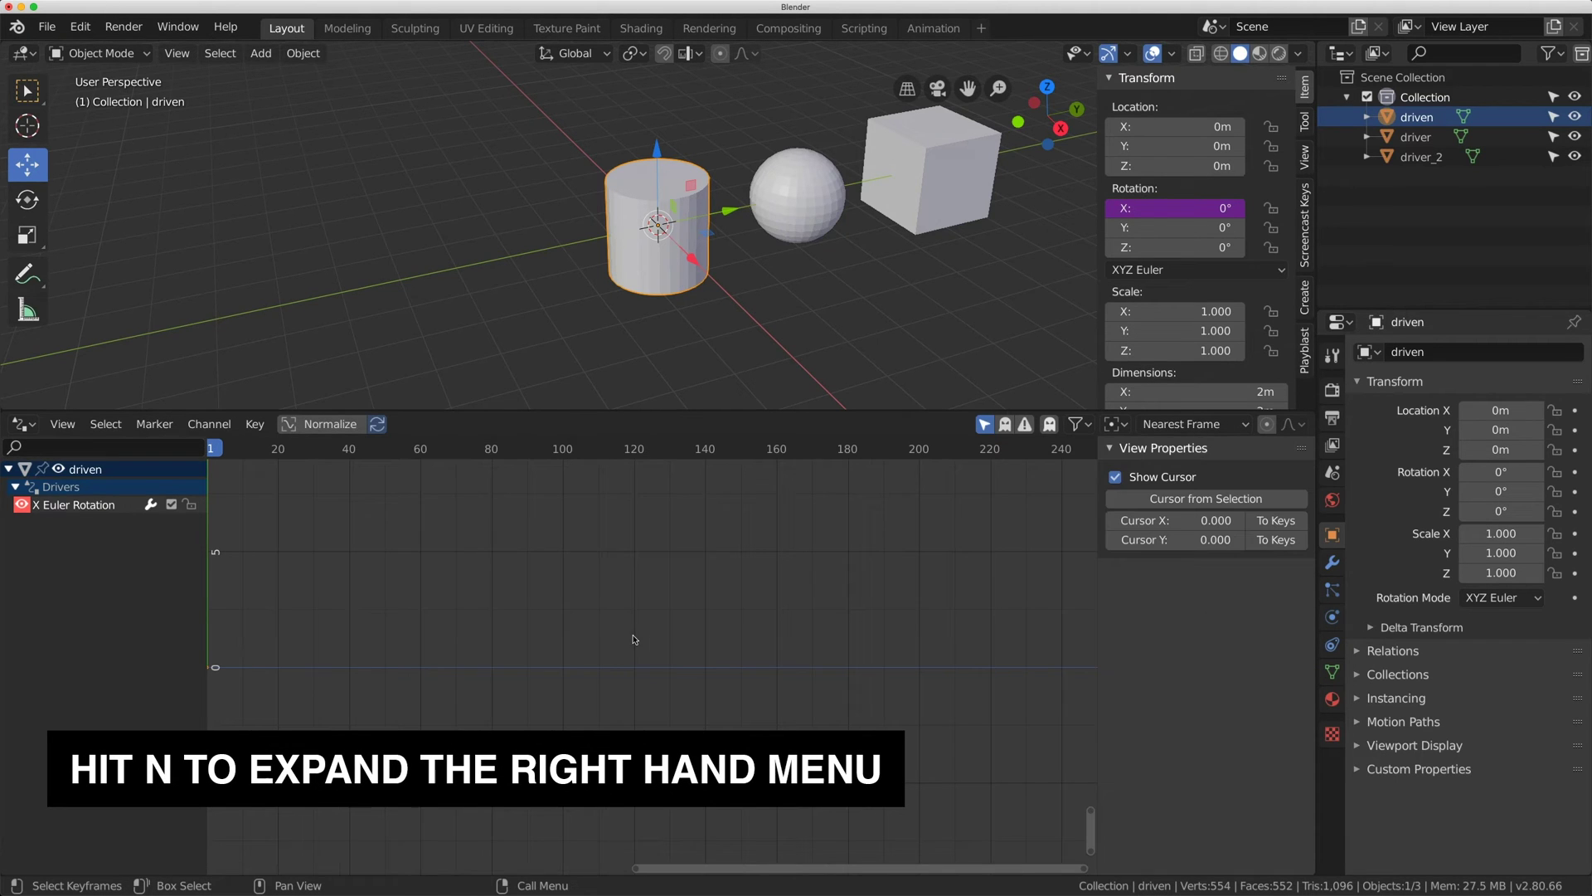
Step: Widen the Drivers editor's sidebar and display the driver settings of the X Euler Rotation channel
key("n")
left_click_drag(1098, 592, 833, 592)
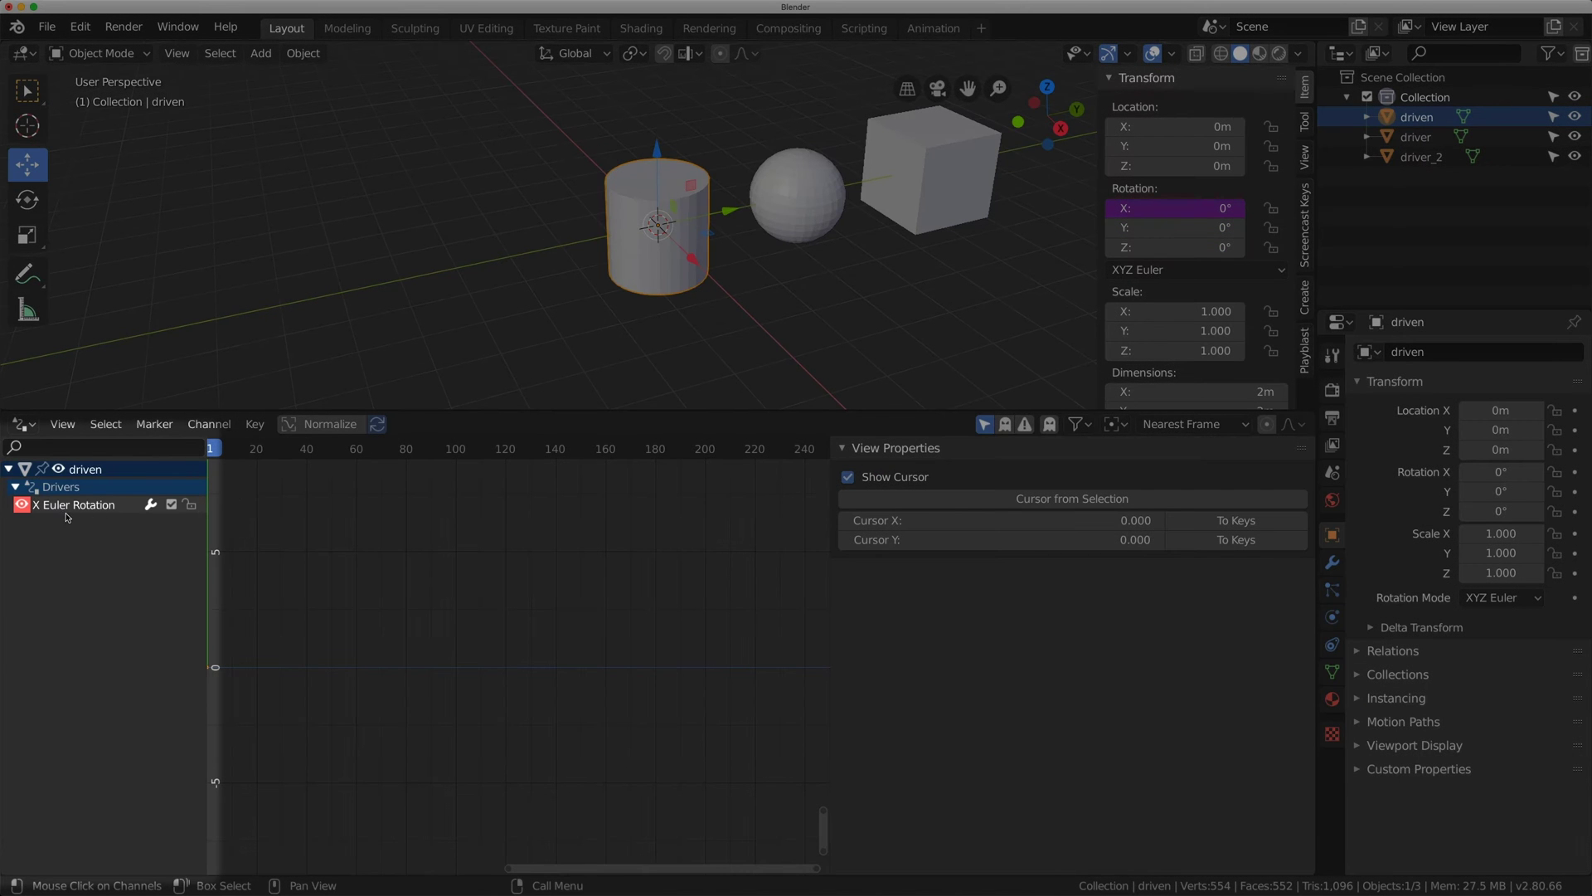
left_click(59, 508)
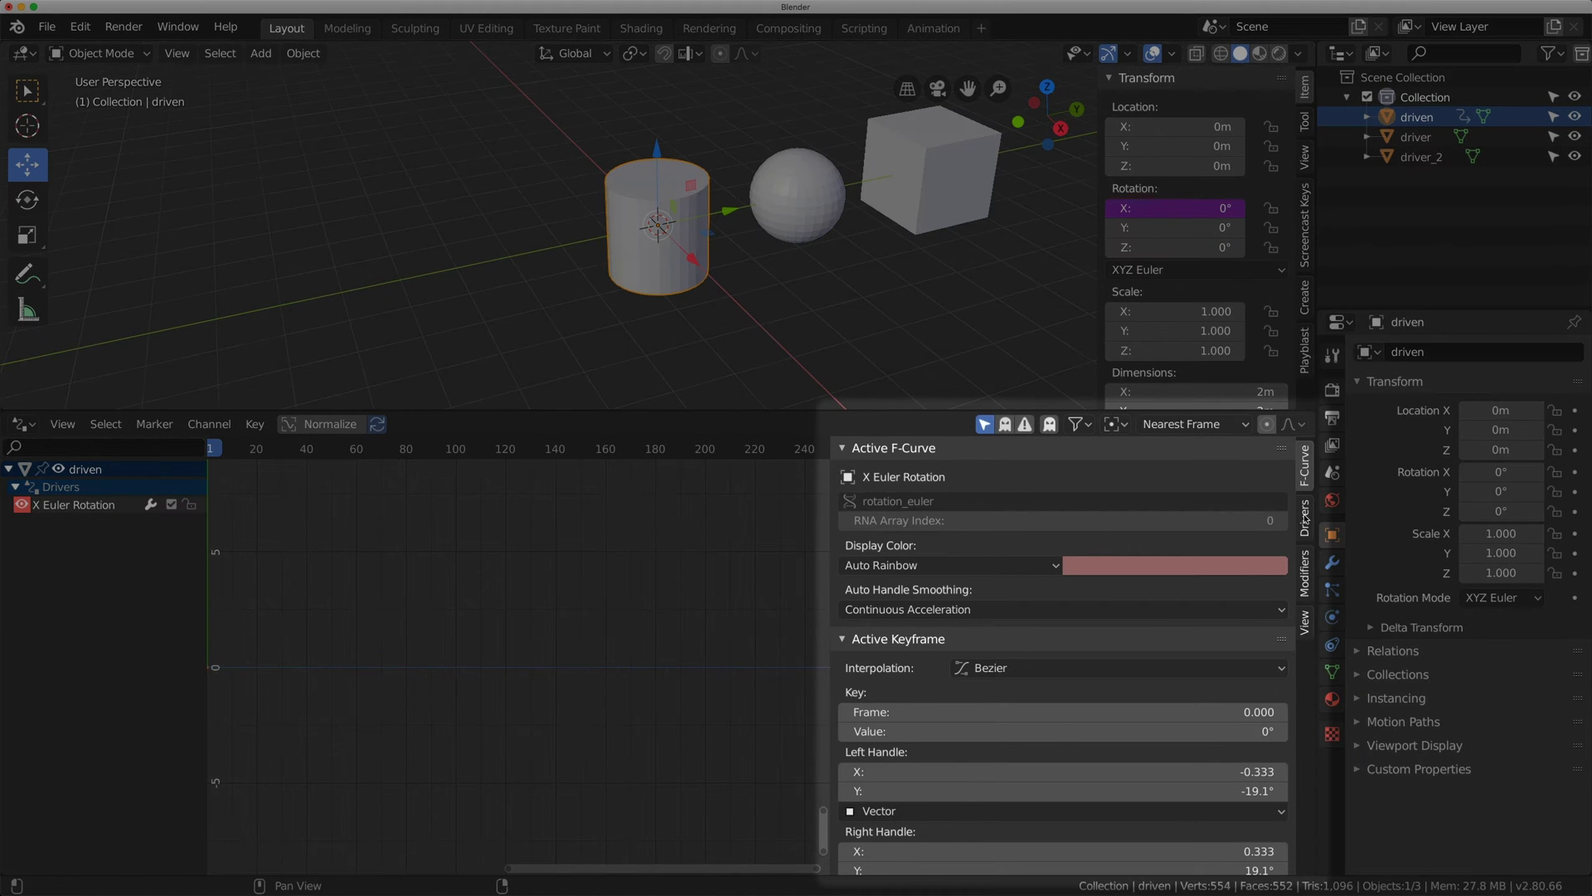
left_click(1305, 517)
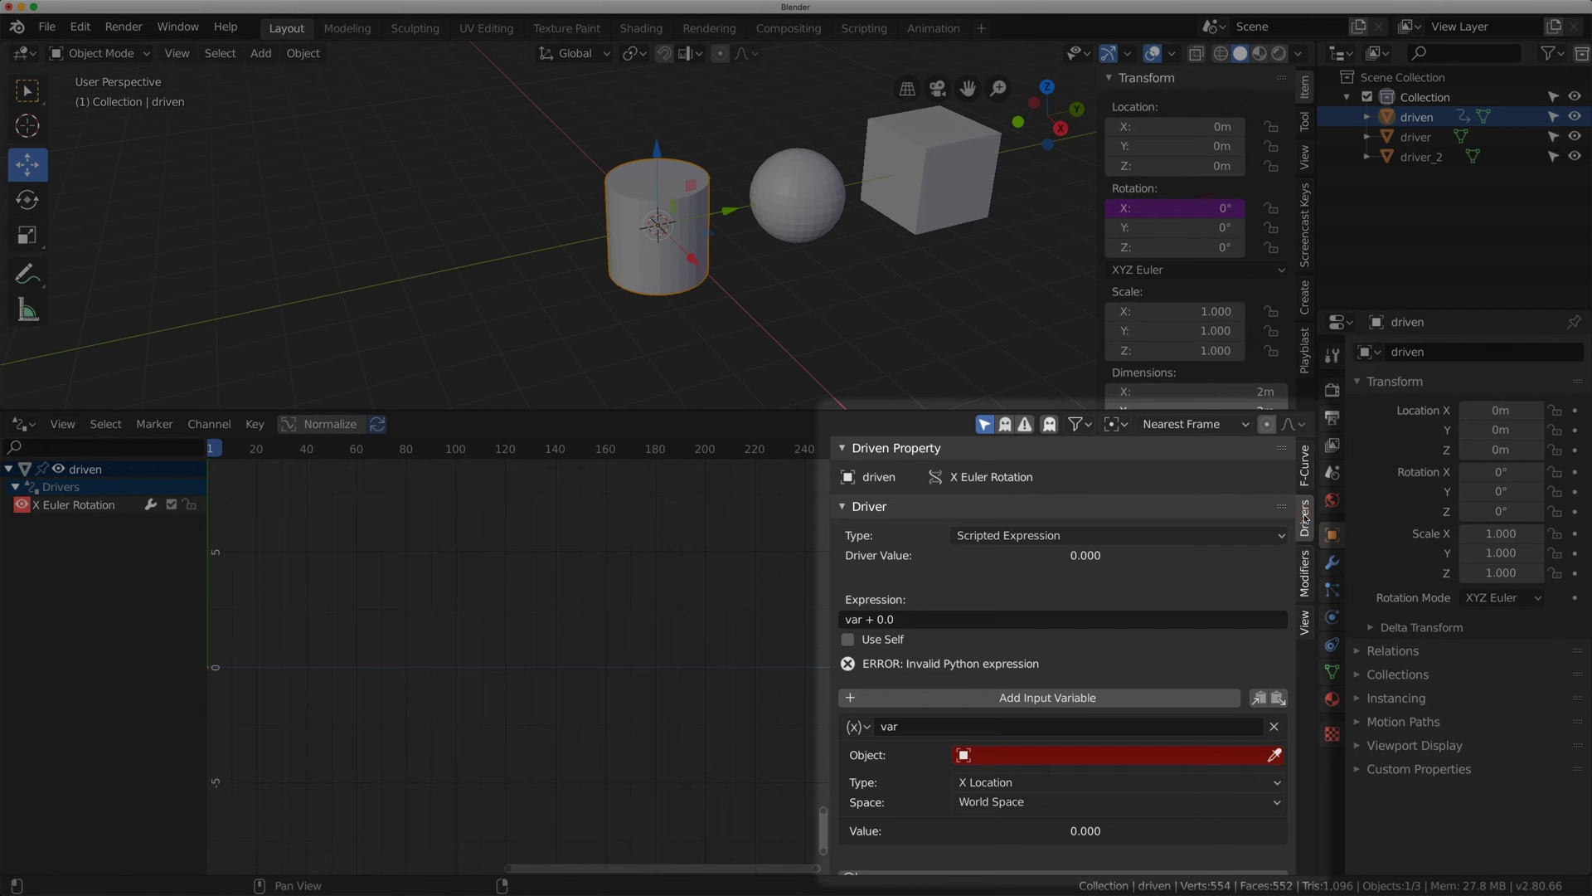
Step: Set the driver expression to var and assign the driver cube as the object of the input variable
left_click(889, 621)
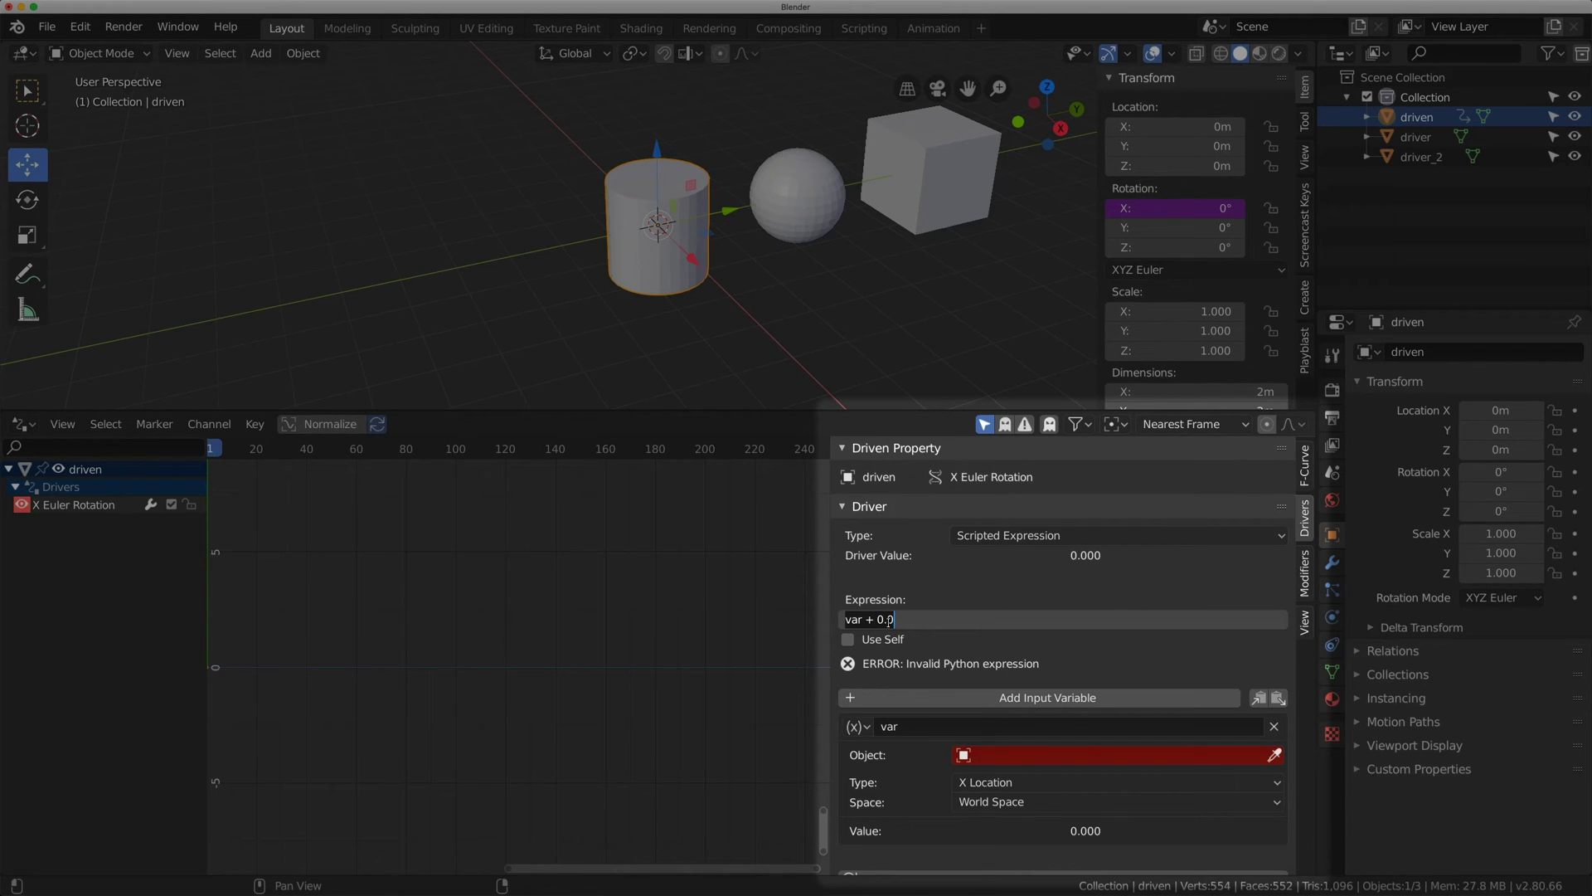
type("var")
key("Return")
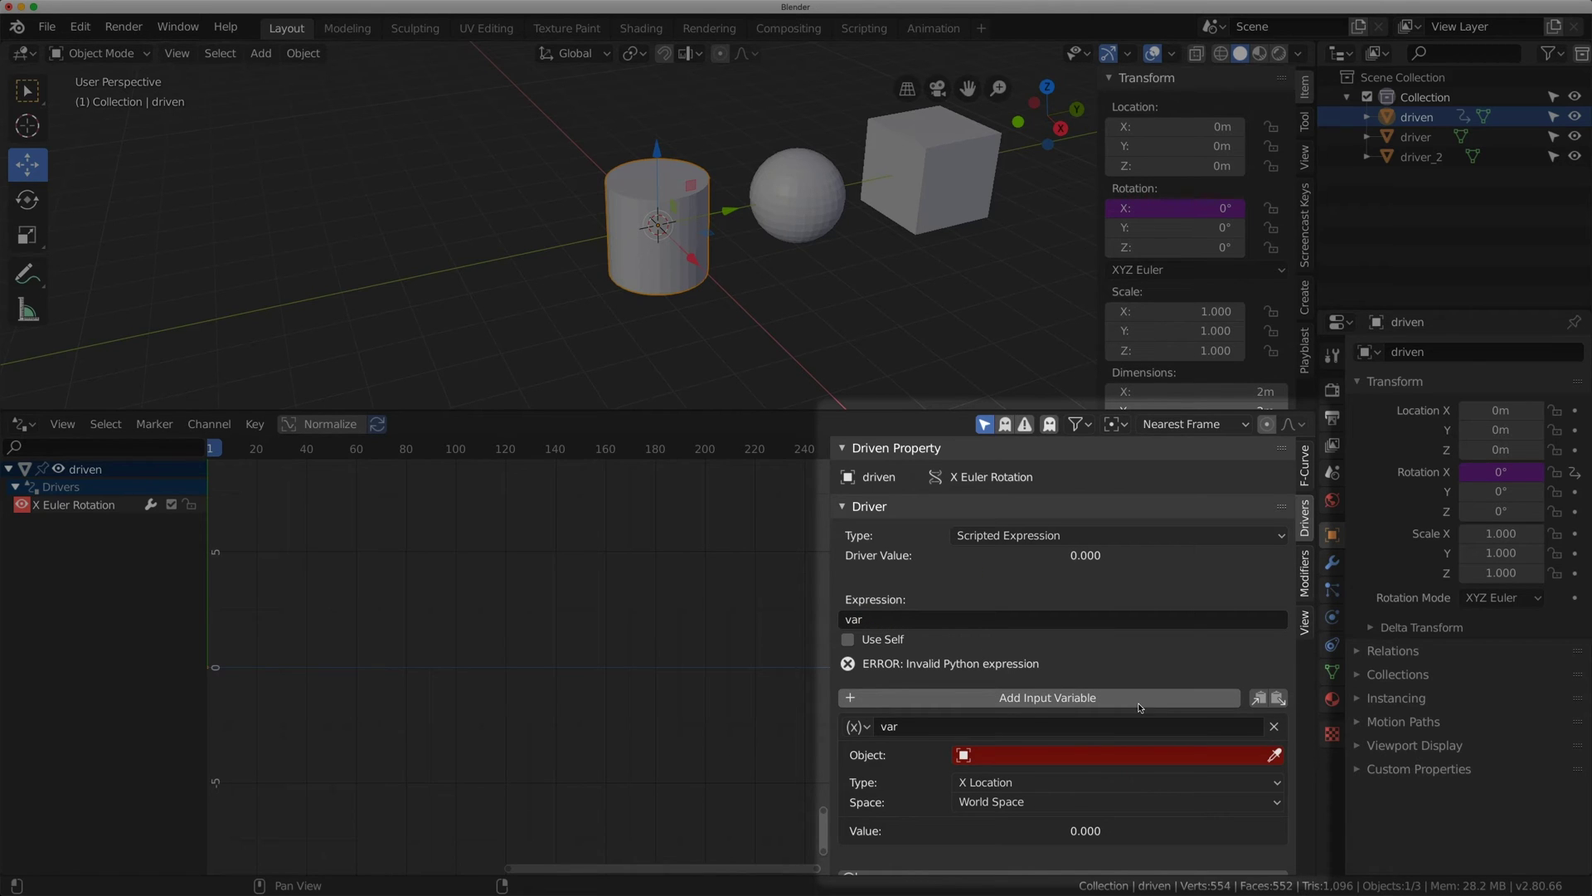
left_click(1097, 753)
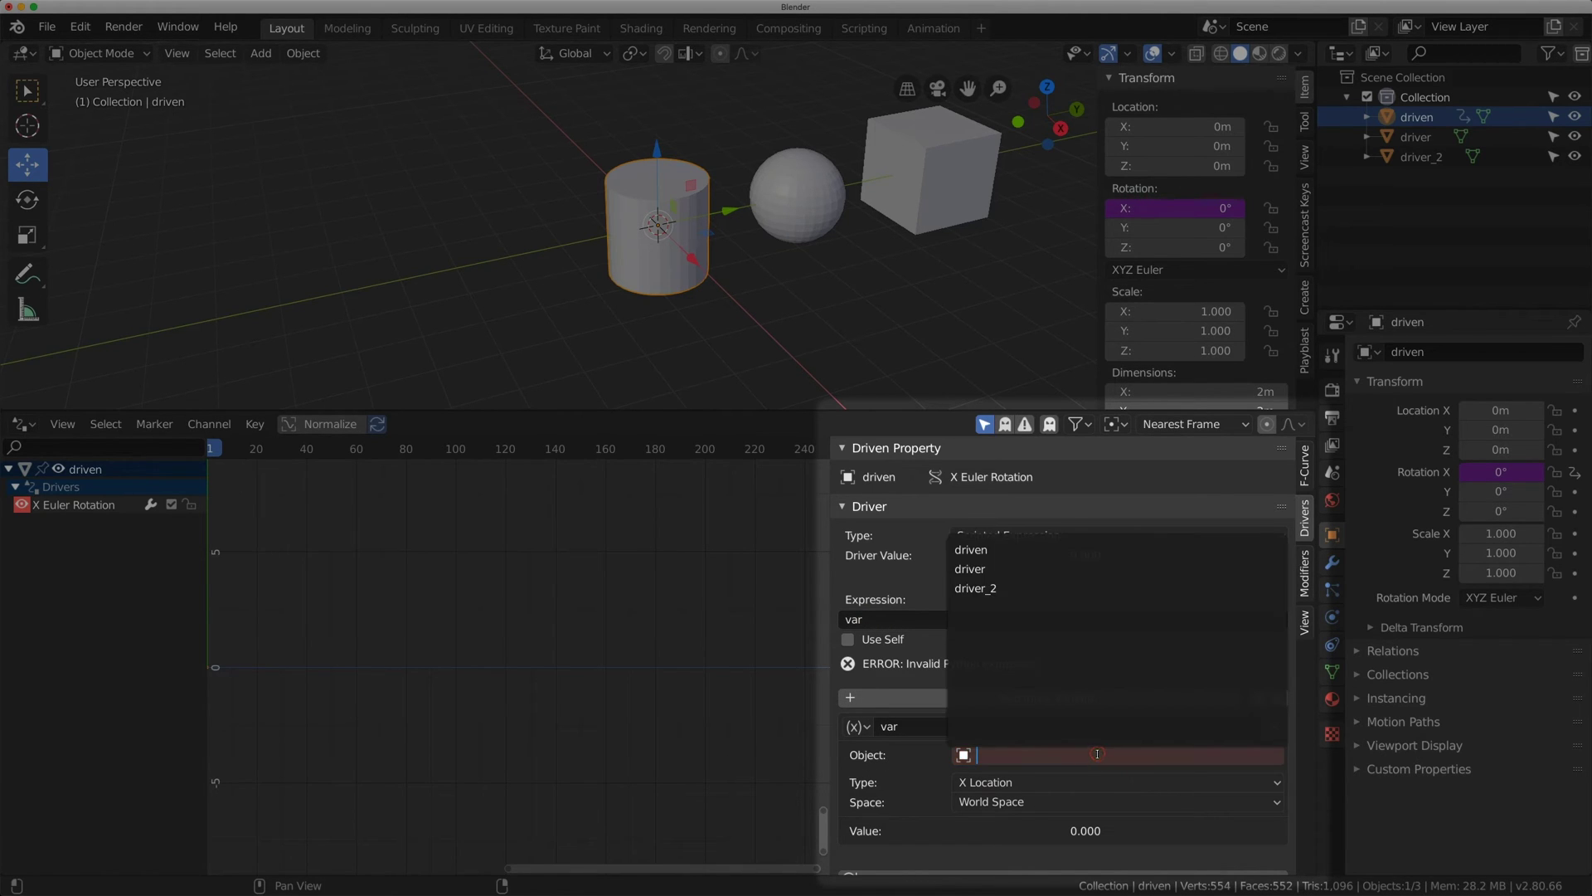
left_click(1050, 570)
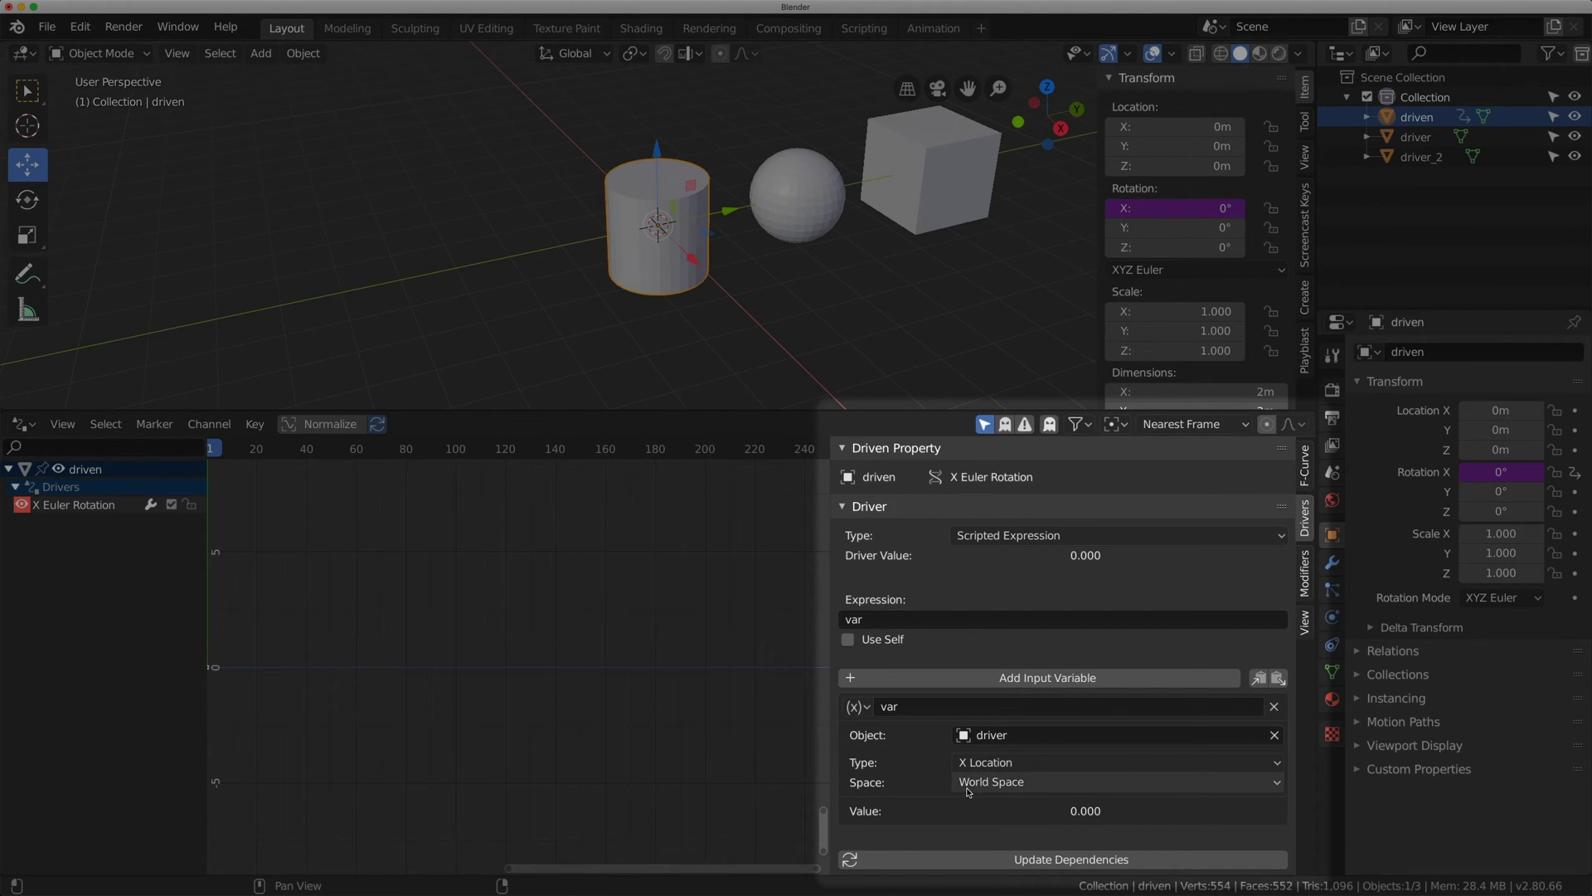
Step: Test the driver by shifting the driver cube to about 2.83 m in X, and return its X location to 0
left_click(938, 167)
left_click_drag(938, 166, 912, 195)
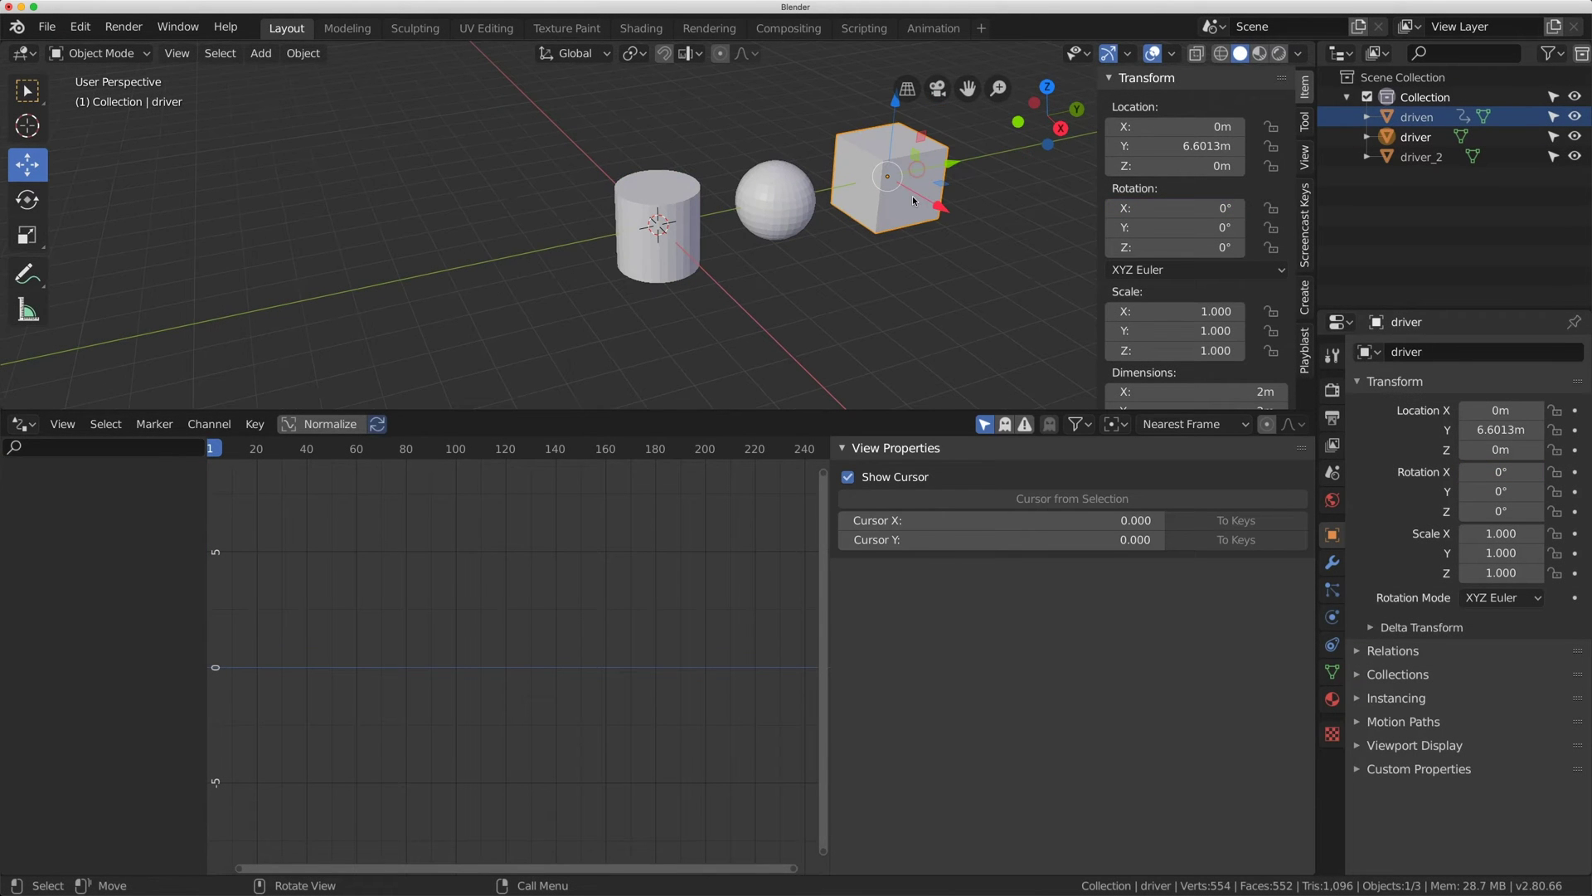
mouse_move(1177, 126)
left_mouse_down()
mouse_move(1128, 126)
mouse_move(1151, 127)
left_mouse_up()
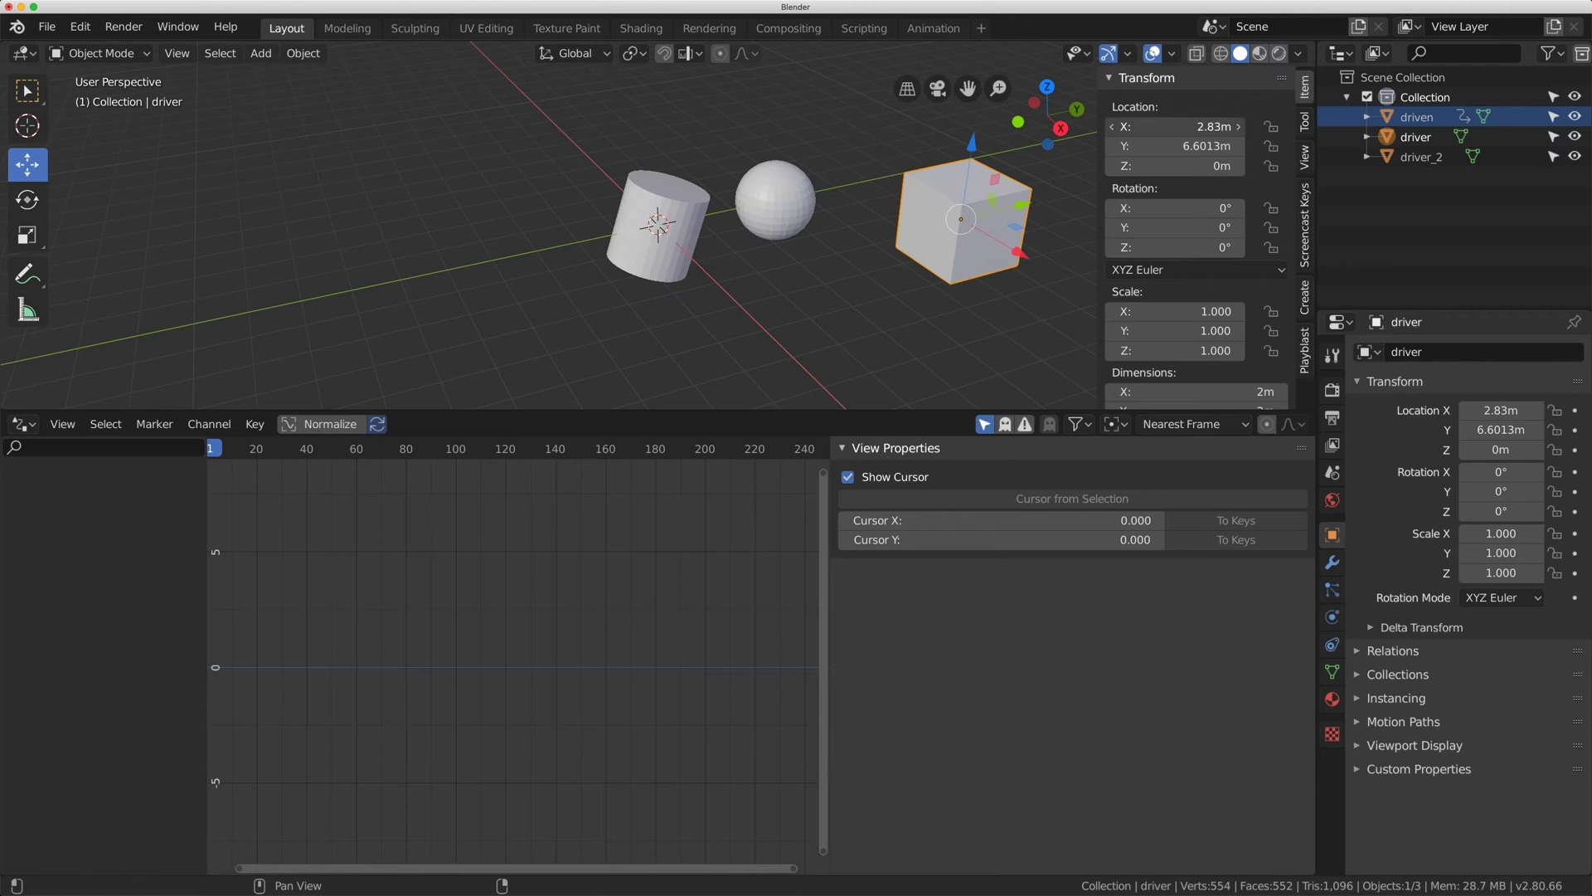
left_click(1151, 127)
type("0")
key("Return")
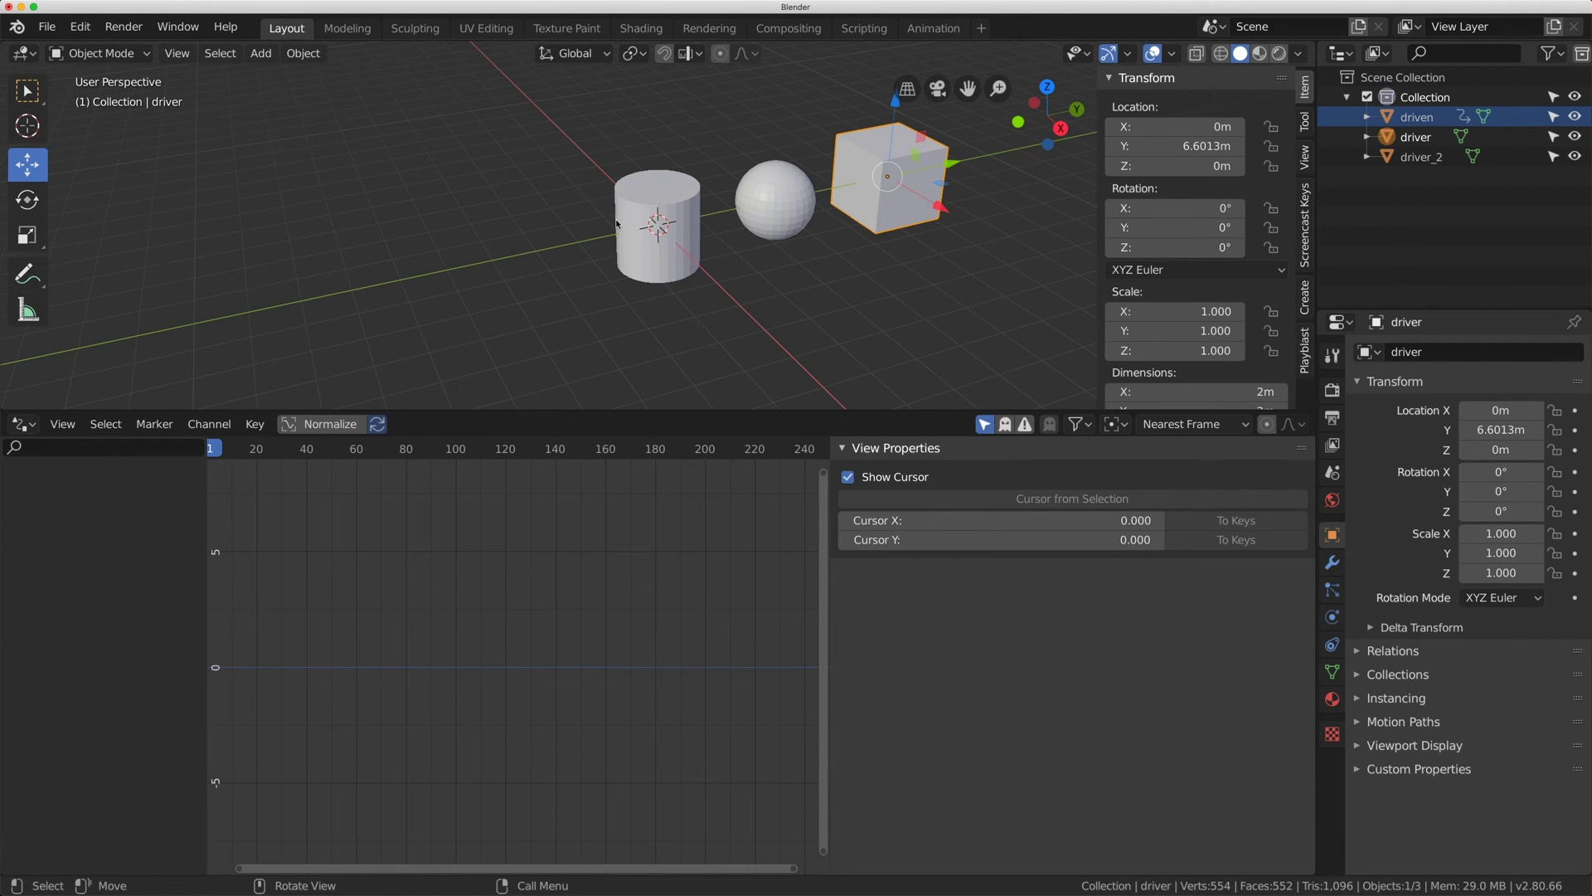
Step: Change the driver expression of the cylinder's X rotation to var * 10
left_click(624, 221)
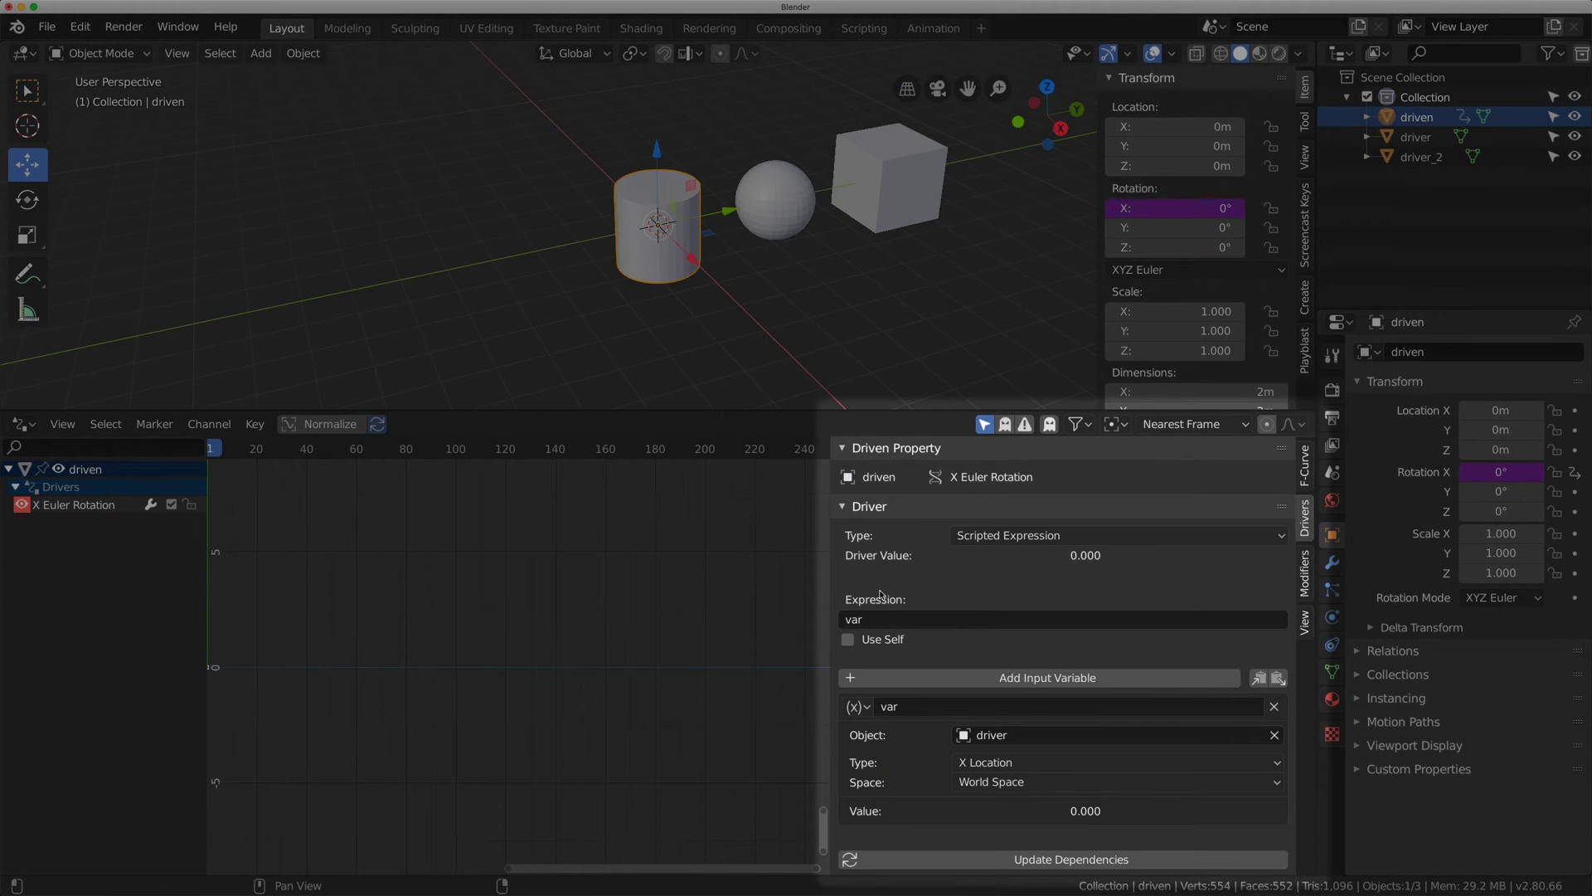
left_click(883, 622)
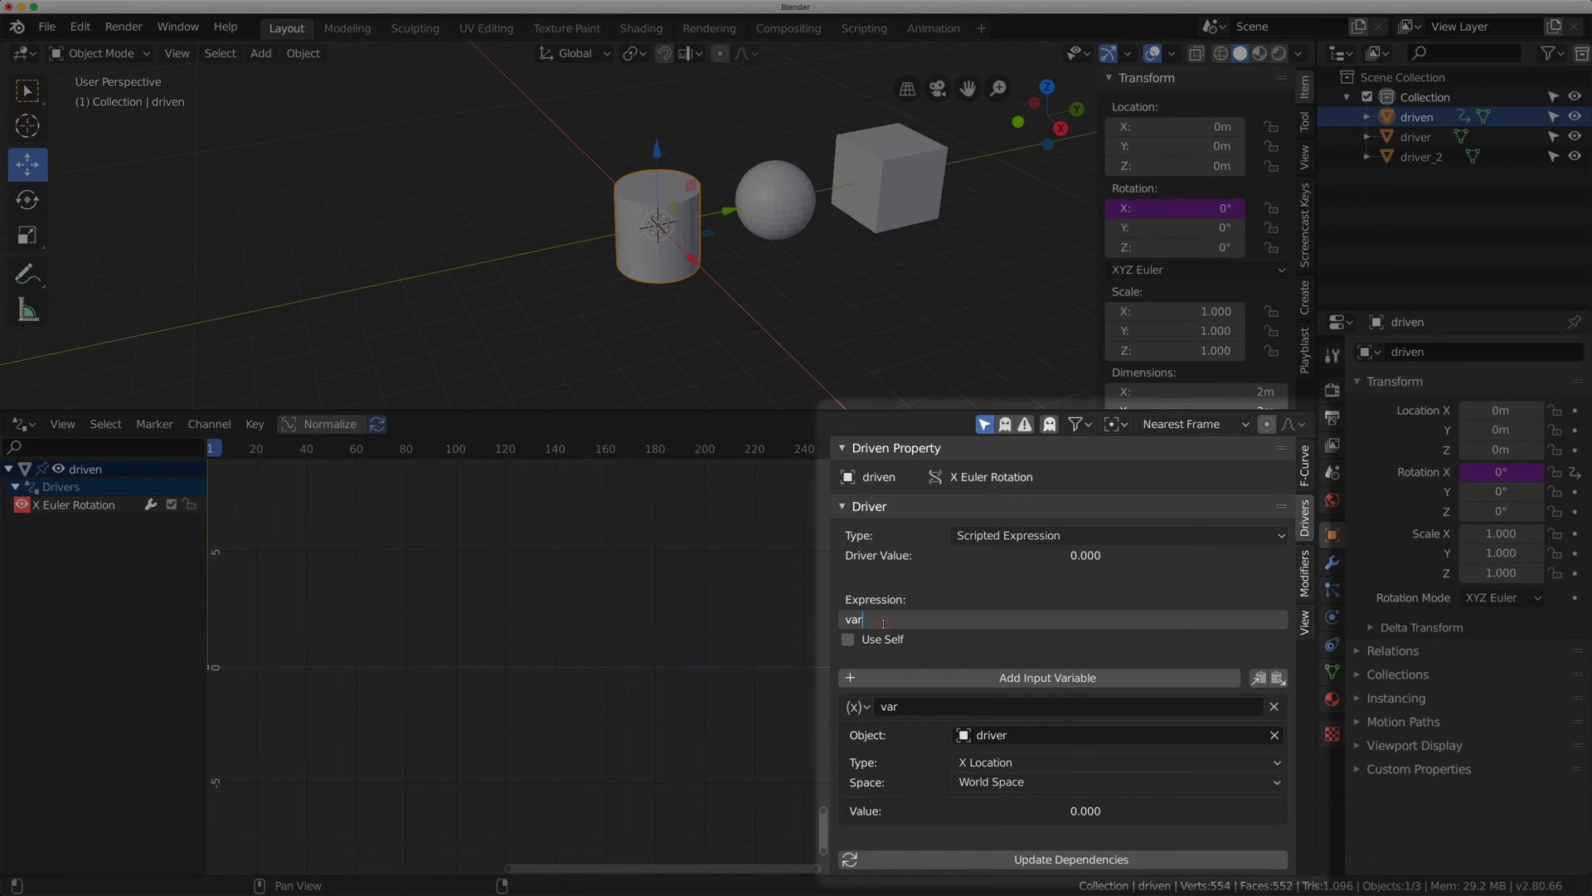
type("* 10")
key("Return")
Step: Test the multiplied expression by moving the driver cube along X to about 0.79 m
left_click(887, 178)
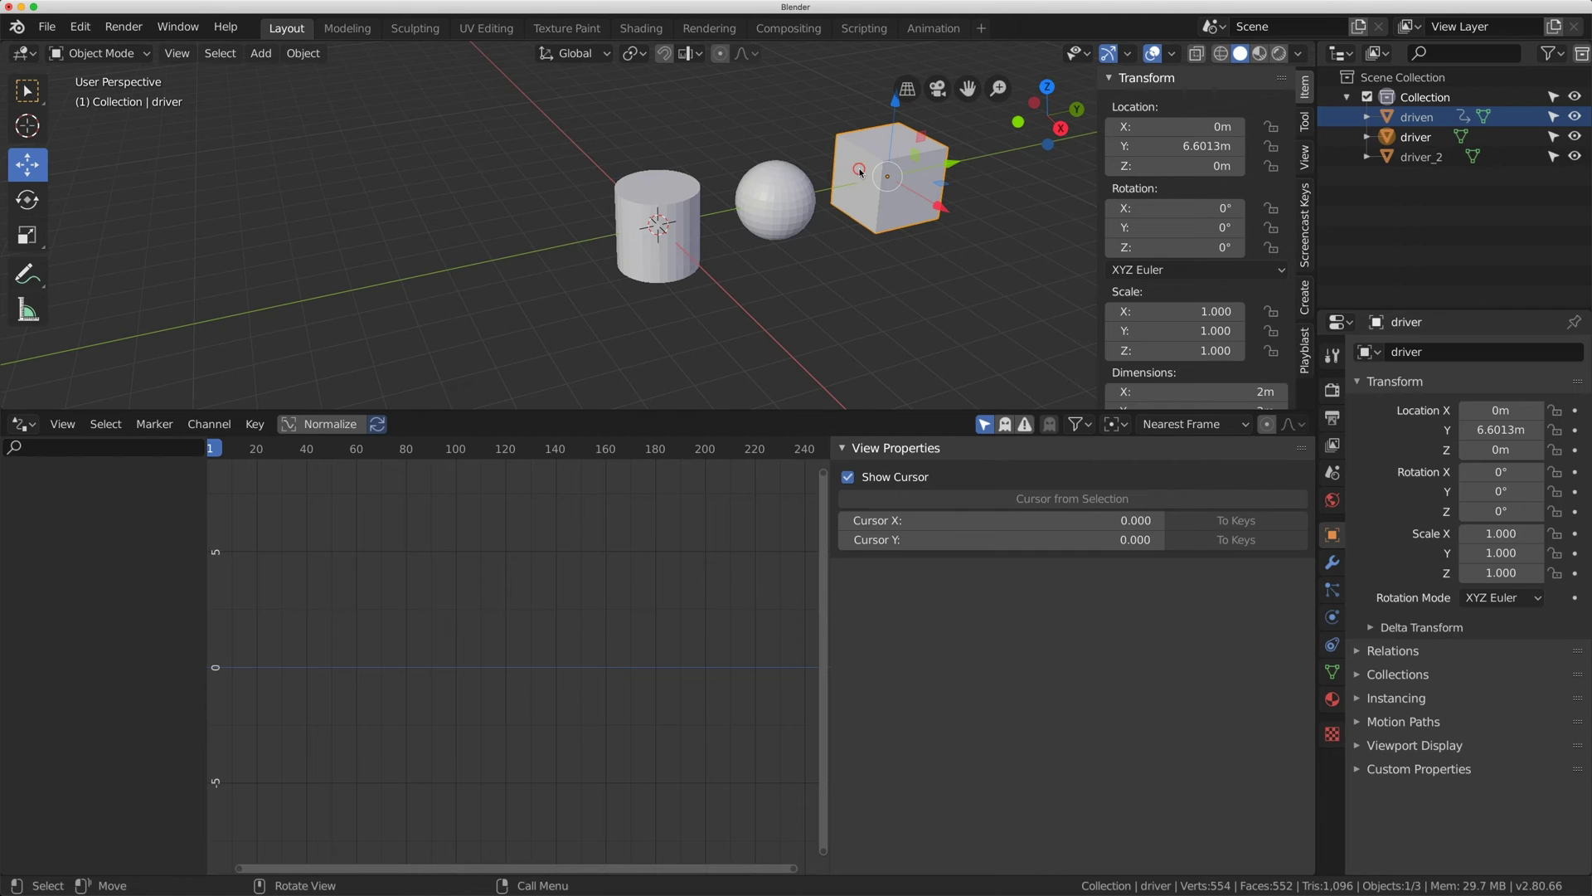
key("g")
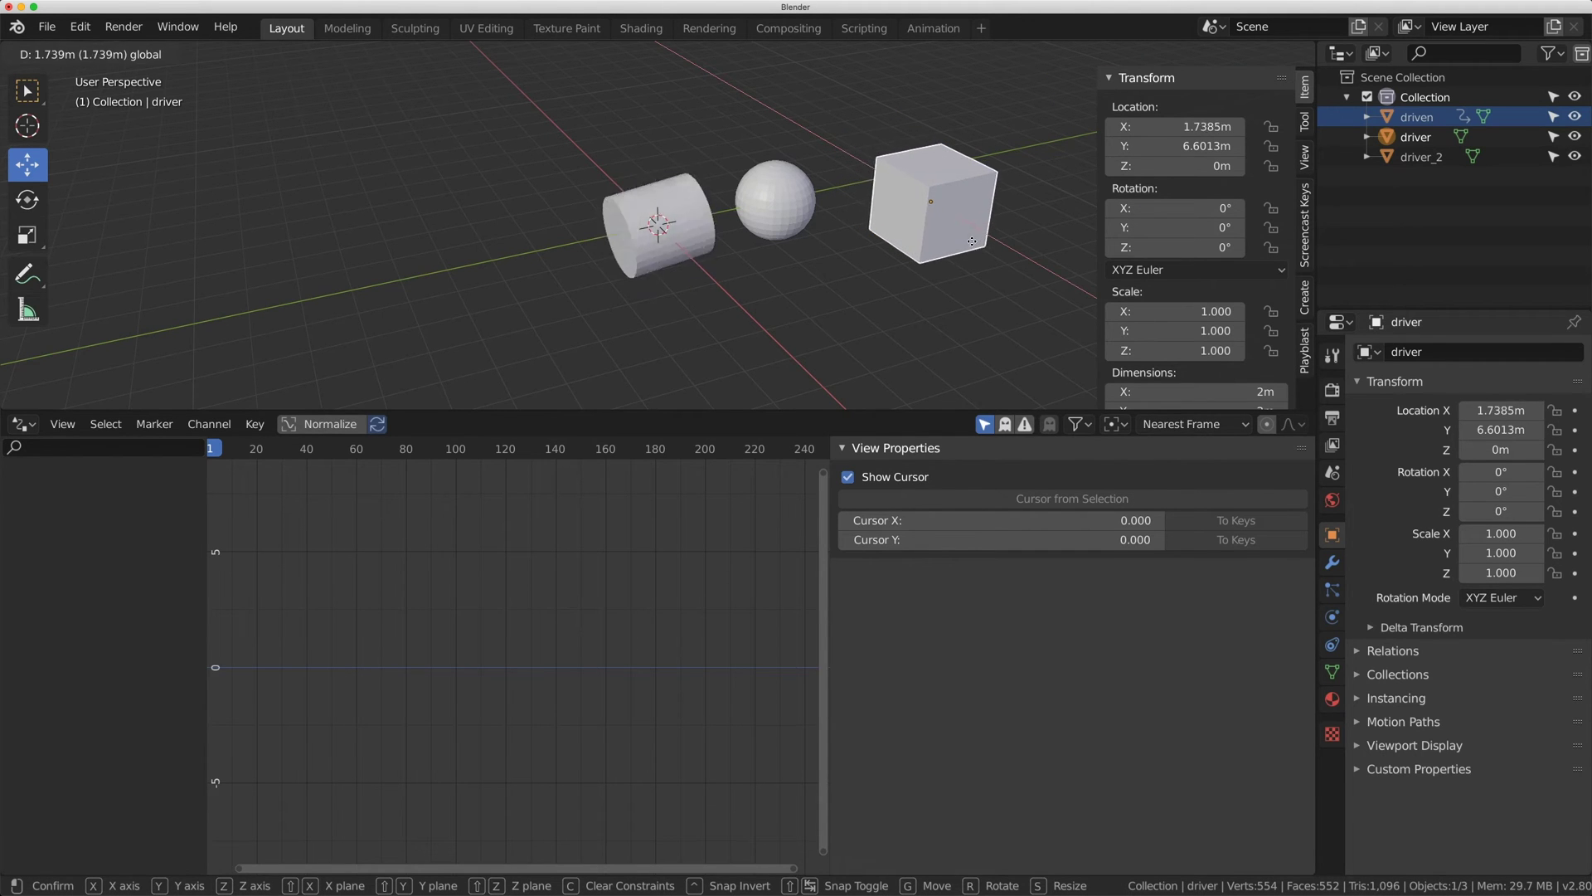
left_click(957, 217)
Step: Change the driver expression of the cylinder's X rotation to var - 10
left_click(709, 234)
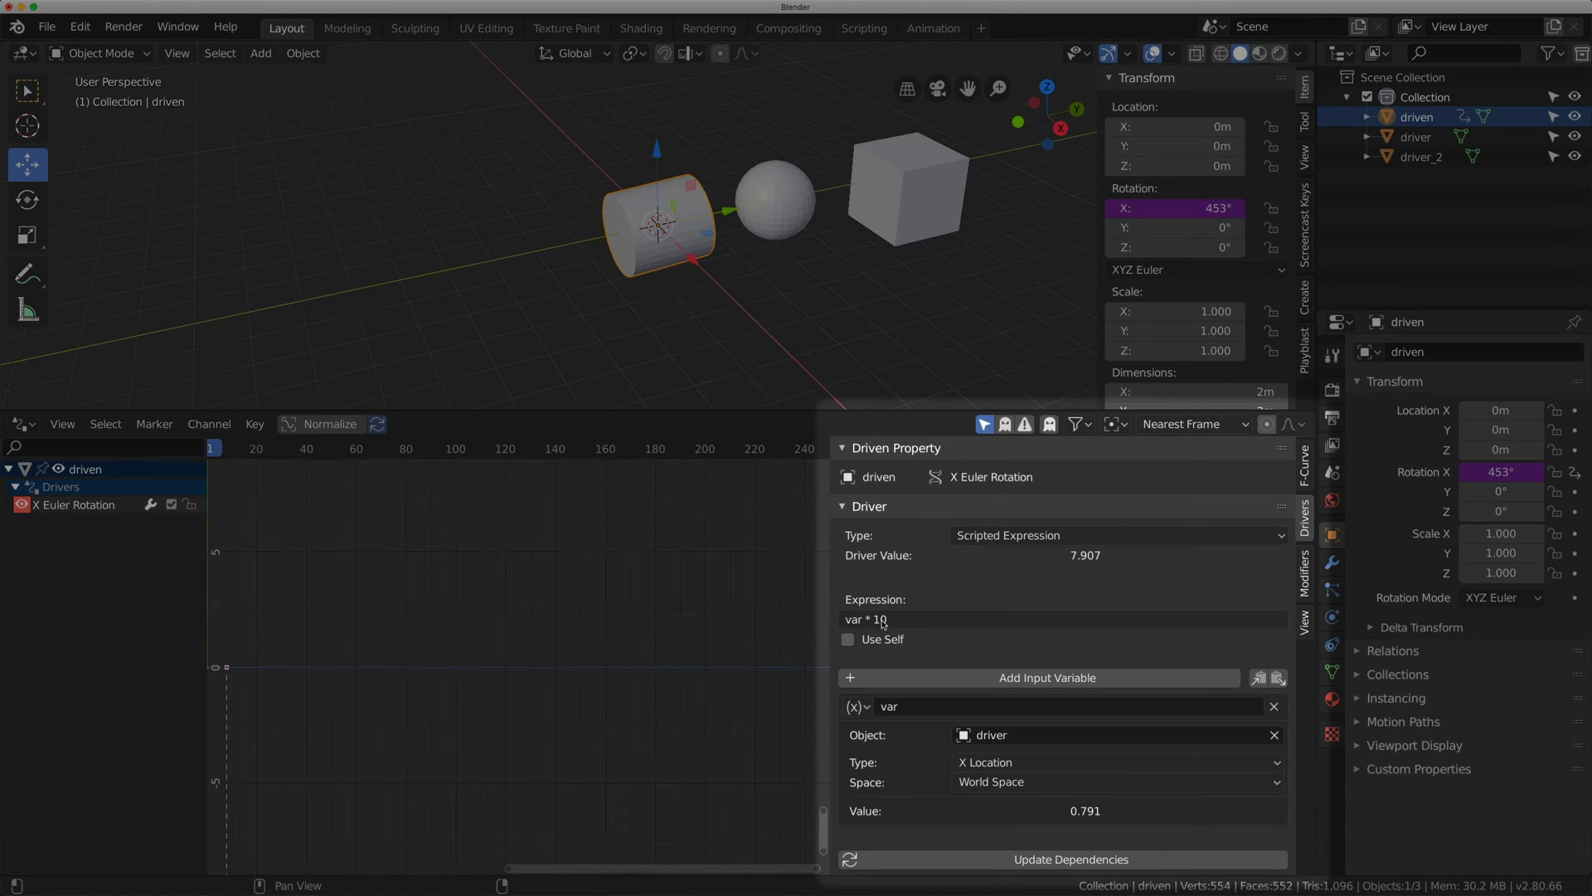
double_click(883, 620)
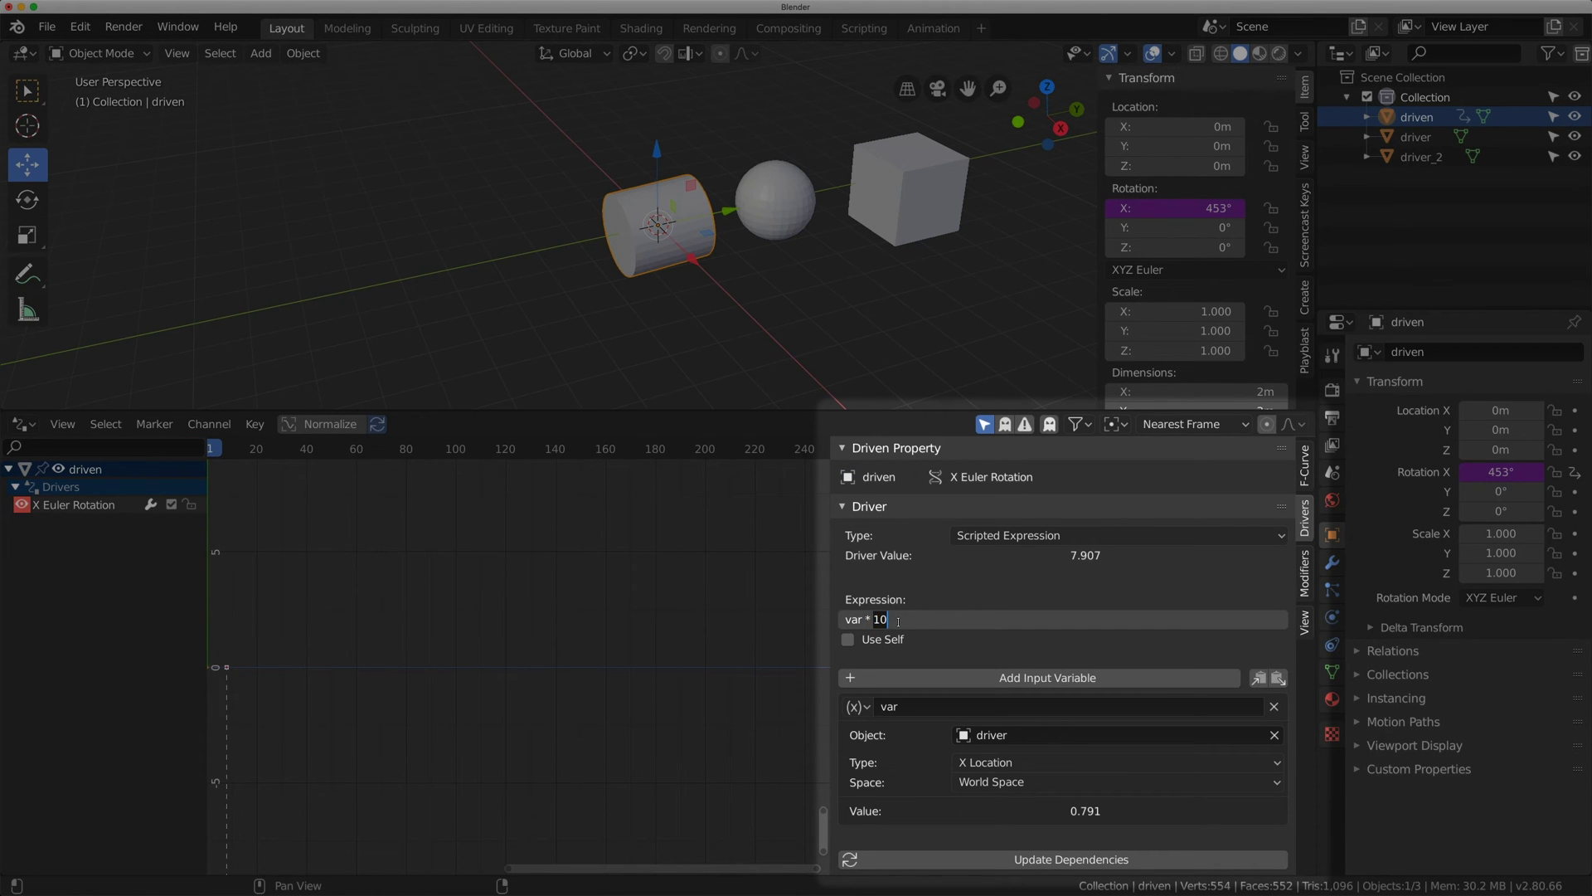
key("BackSpace")
key("BackSpace")
key("BackSpace")
type("- 10")
key("Return")
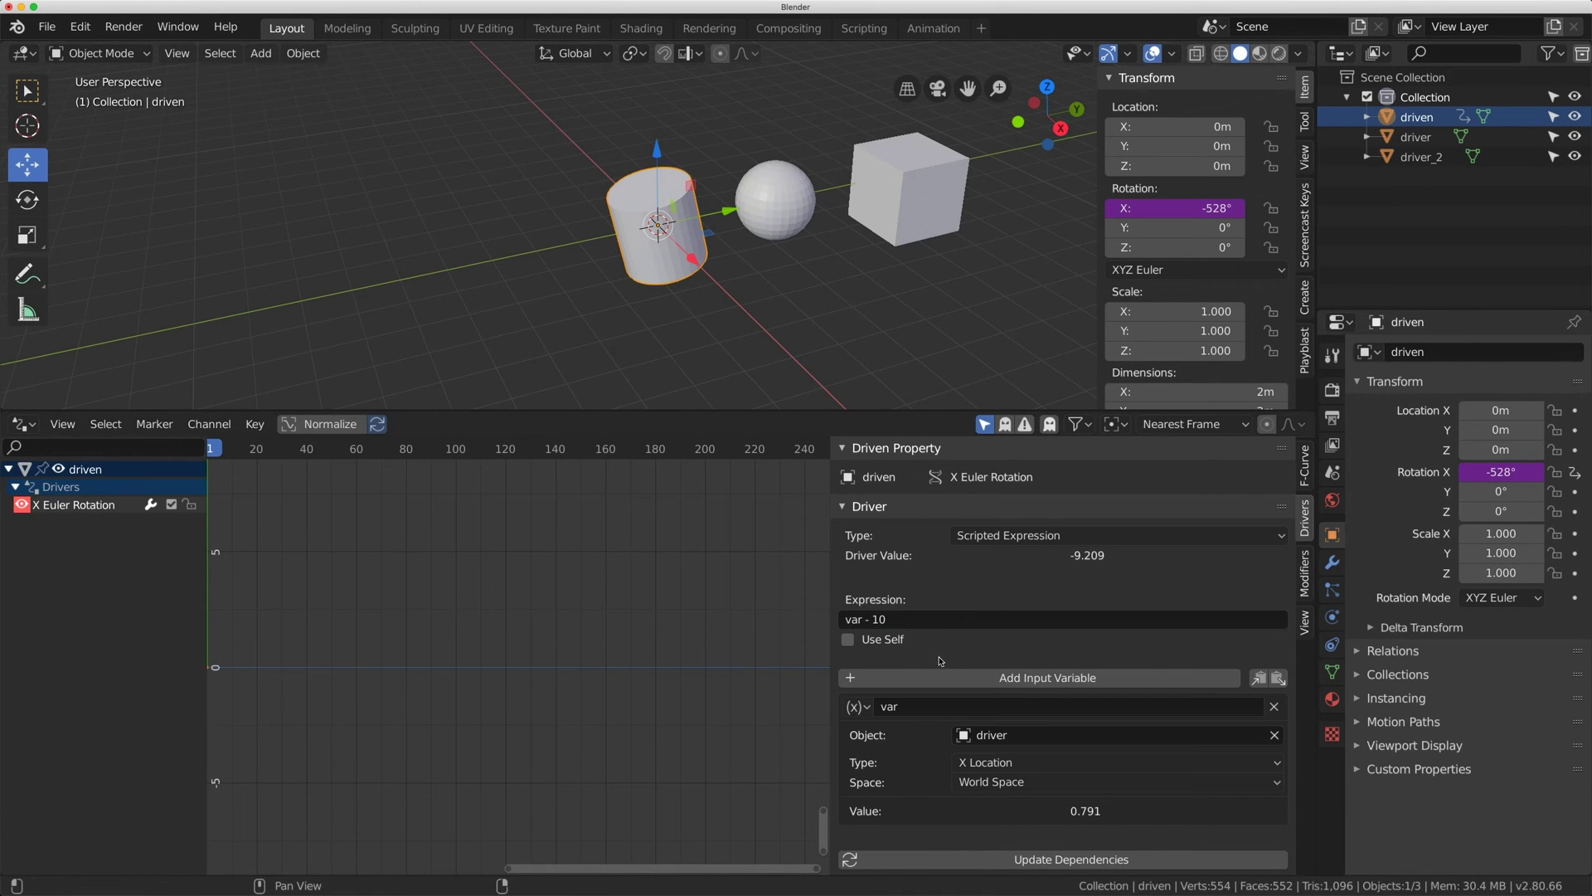
Step: Test the subtraction by shifting the driver cube's X location, and reset that location to 0
left_click(893, 195)
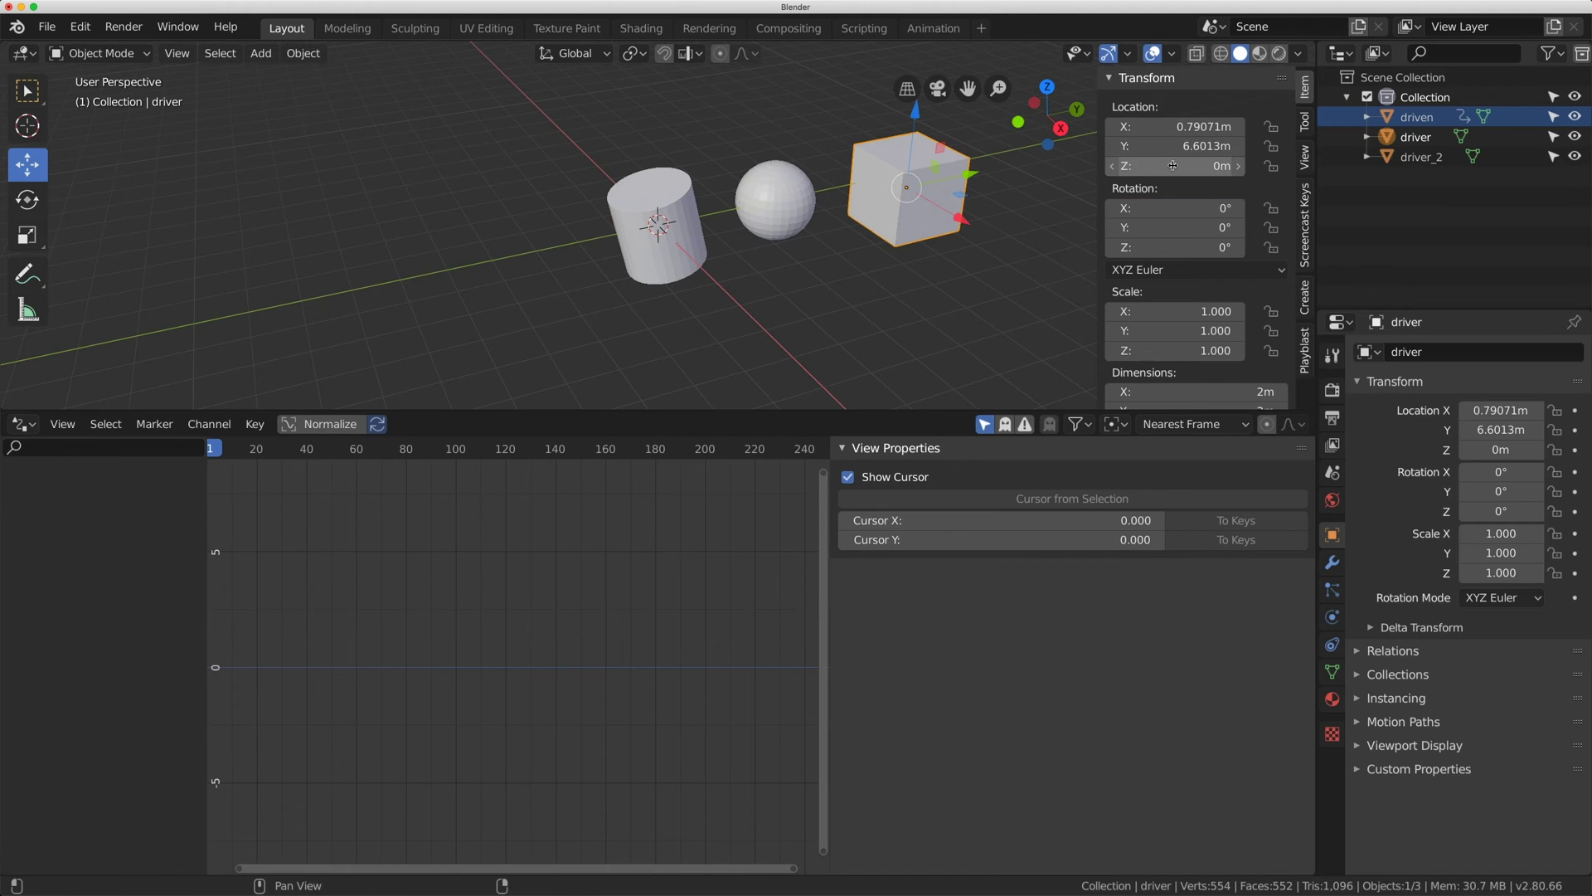
left_click_drag(1161, 127, 1227, 126)
left_click(1178, 126)
type("0")
key("Return")
Step: Set the cylinder's driver expression to (var * 10) - 100 and test it by moving the driver cube to about 0.33 m in X
left_click(662, 234)
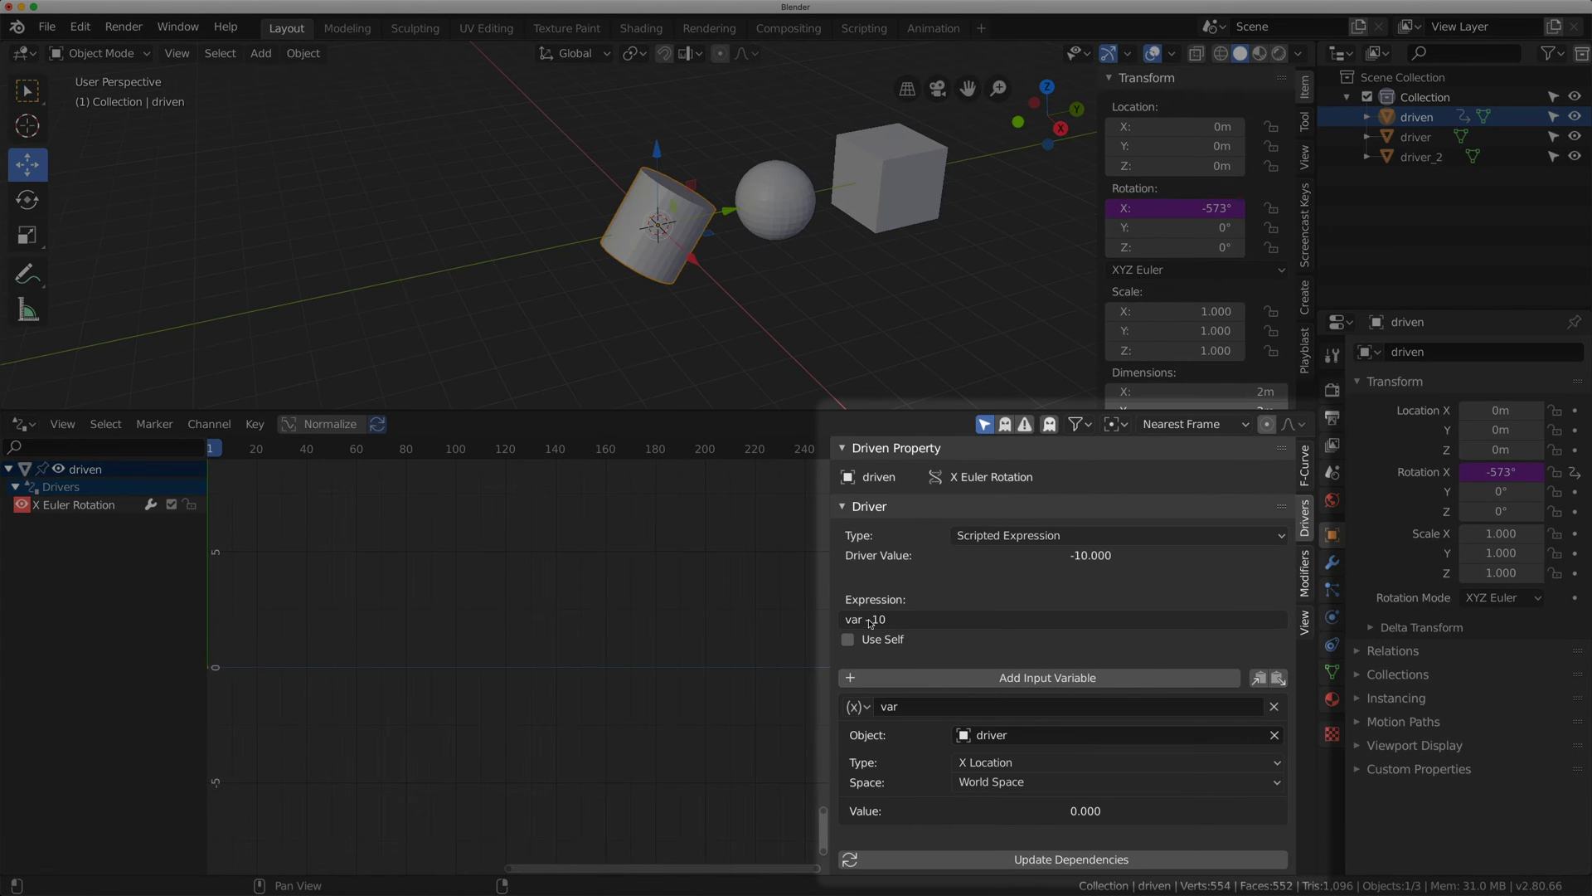
left_click(874, 620)
key("BackSpace")
key("BackSpace")
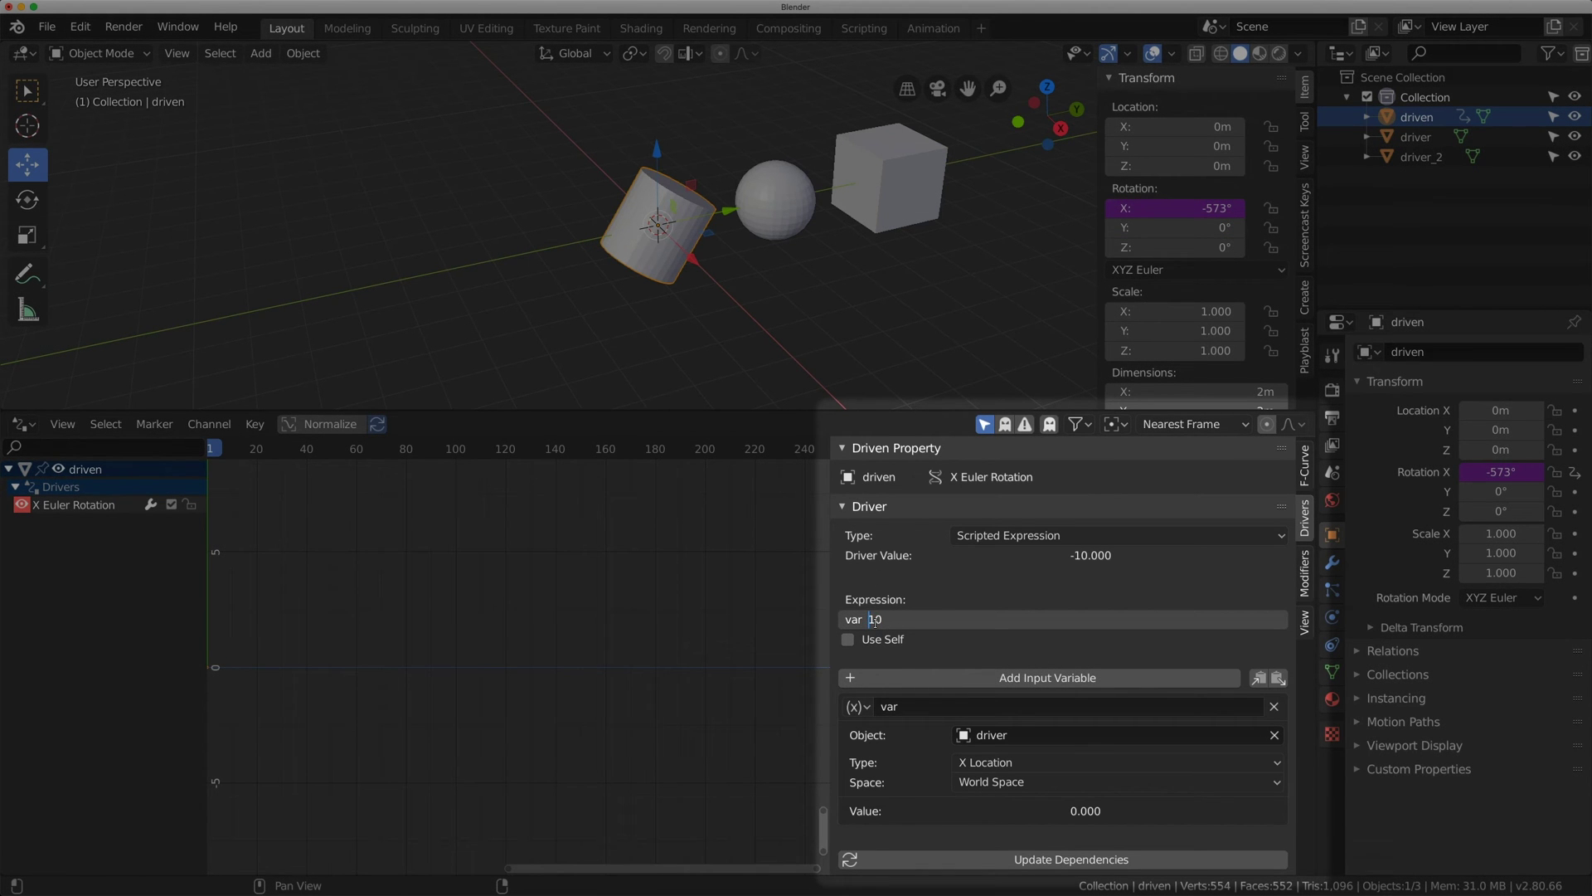
type("*")
type(")")
type("(")
type(" - 100")
key("Return")
left_click(908, 183)
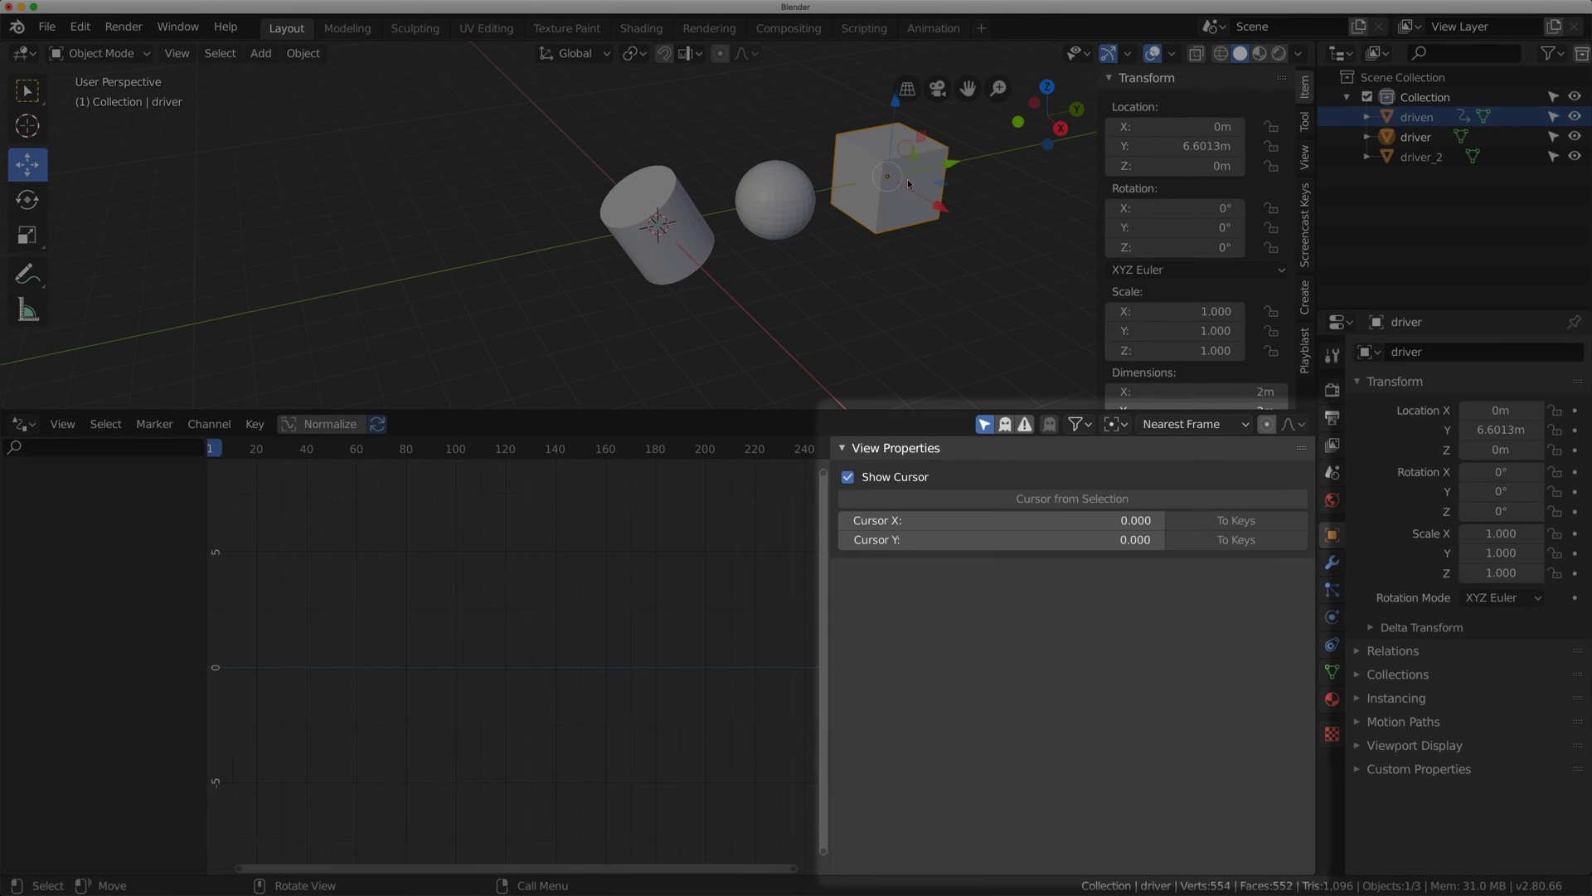
mouse_move(932, 212)
left_mouse_down()
mouse_move(960, 218)
mouse_move(940, 215)
left_mouse_up()
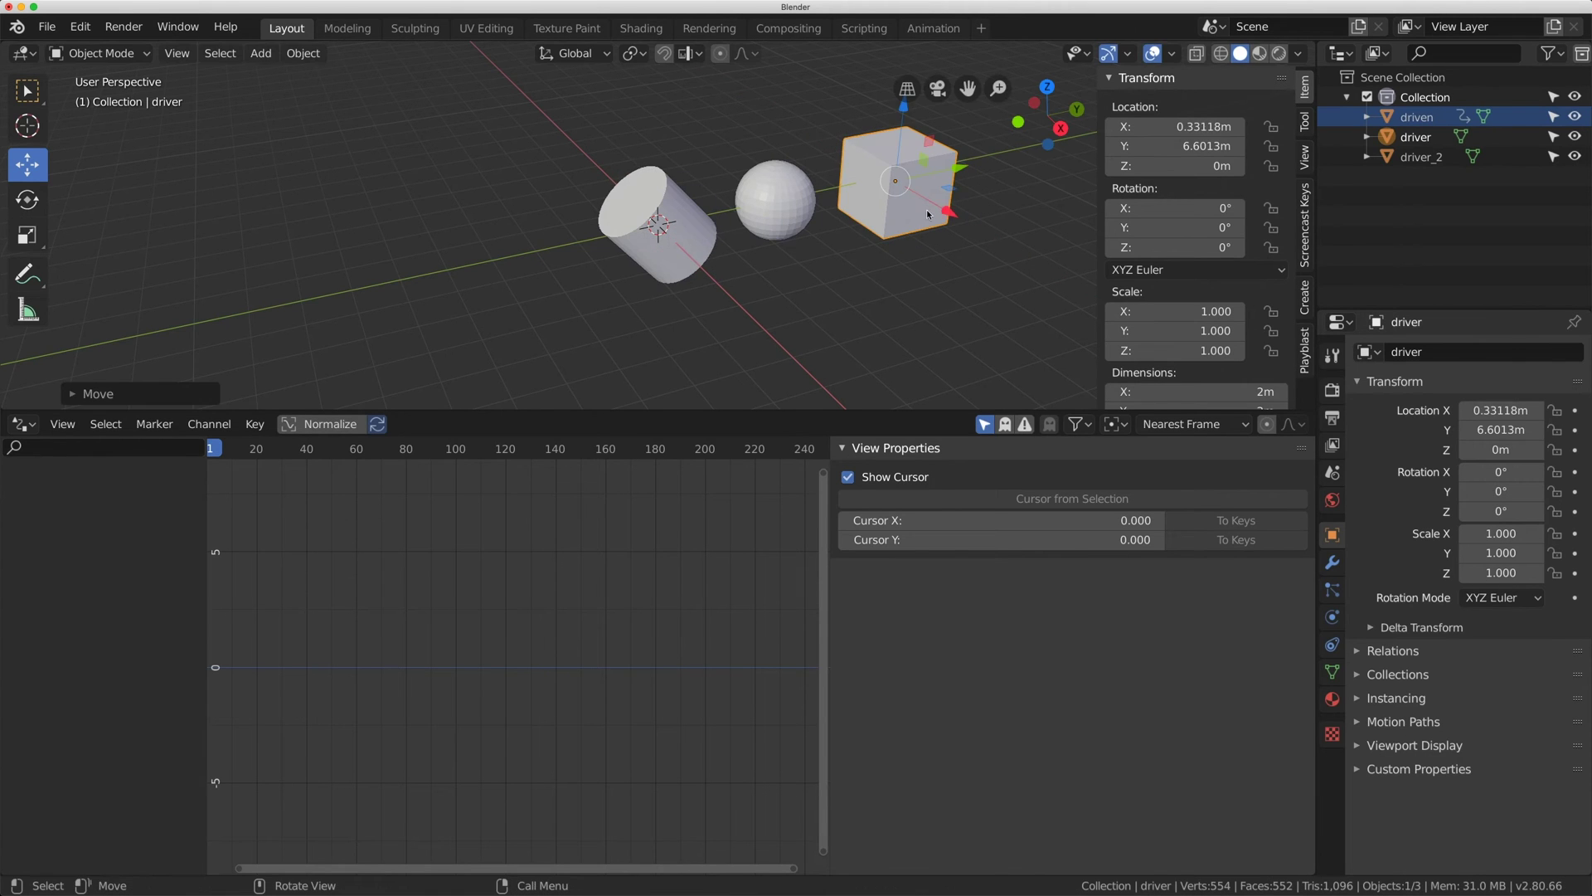
Step: Reduce the driver expression of the cylinder's X rotation to var
left_click(718, 246)
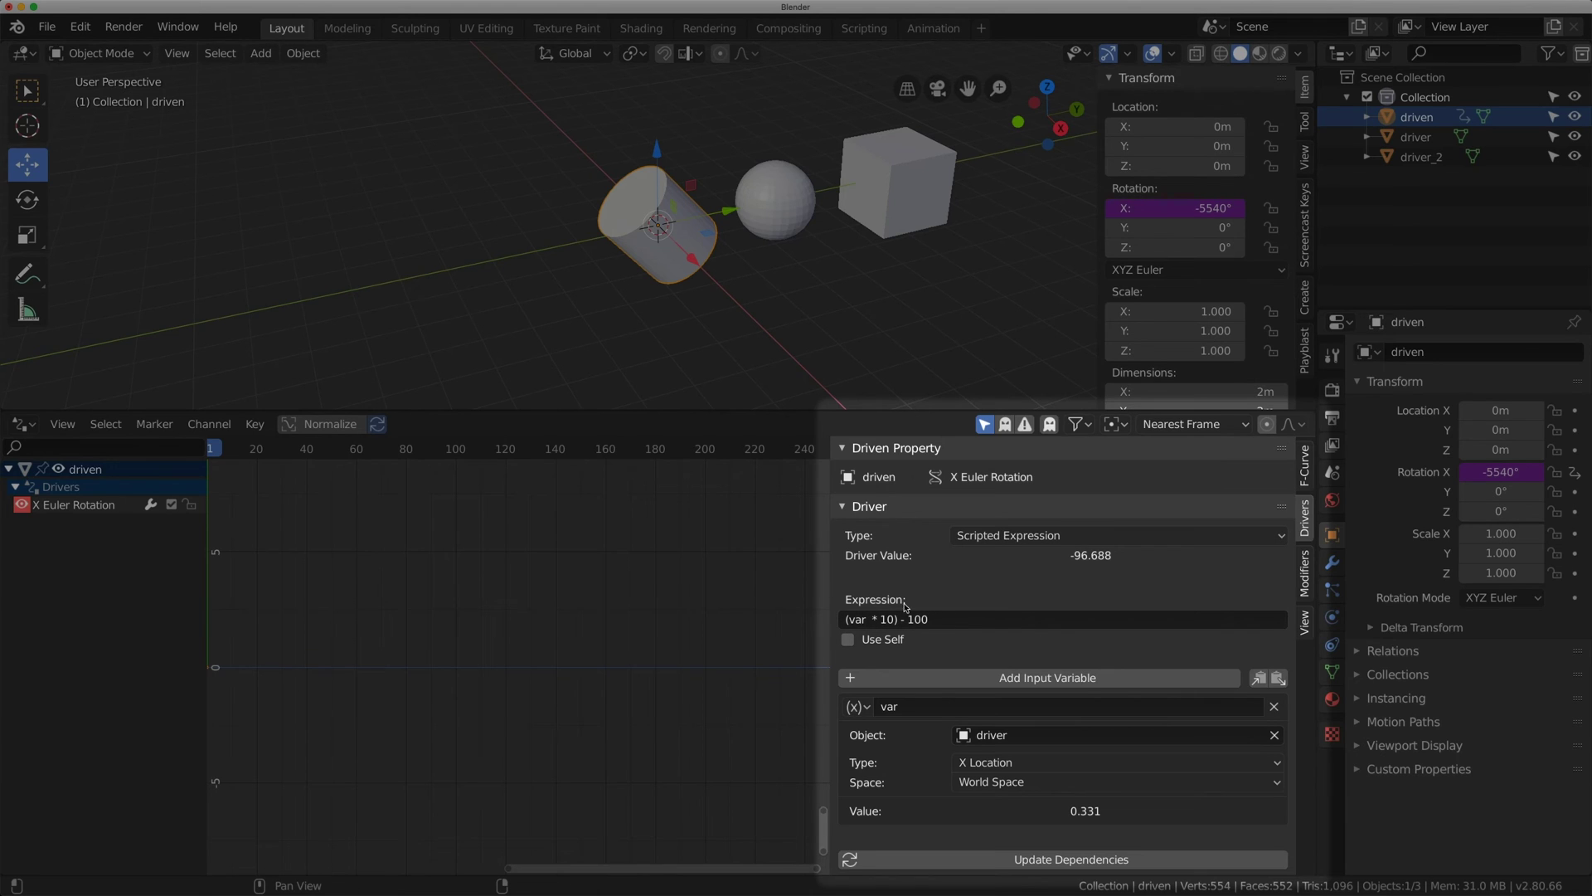
left_click(982, 621)
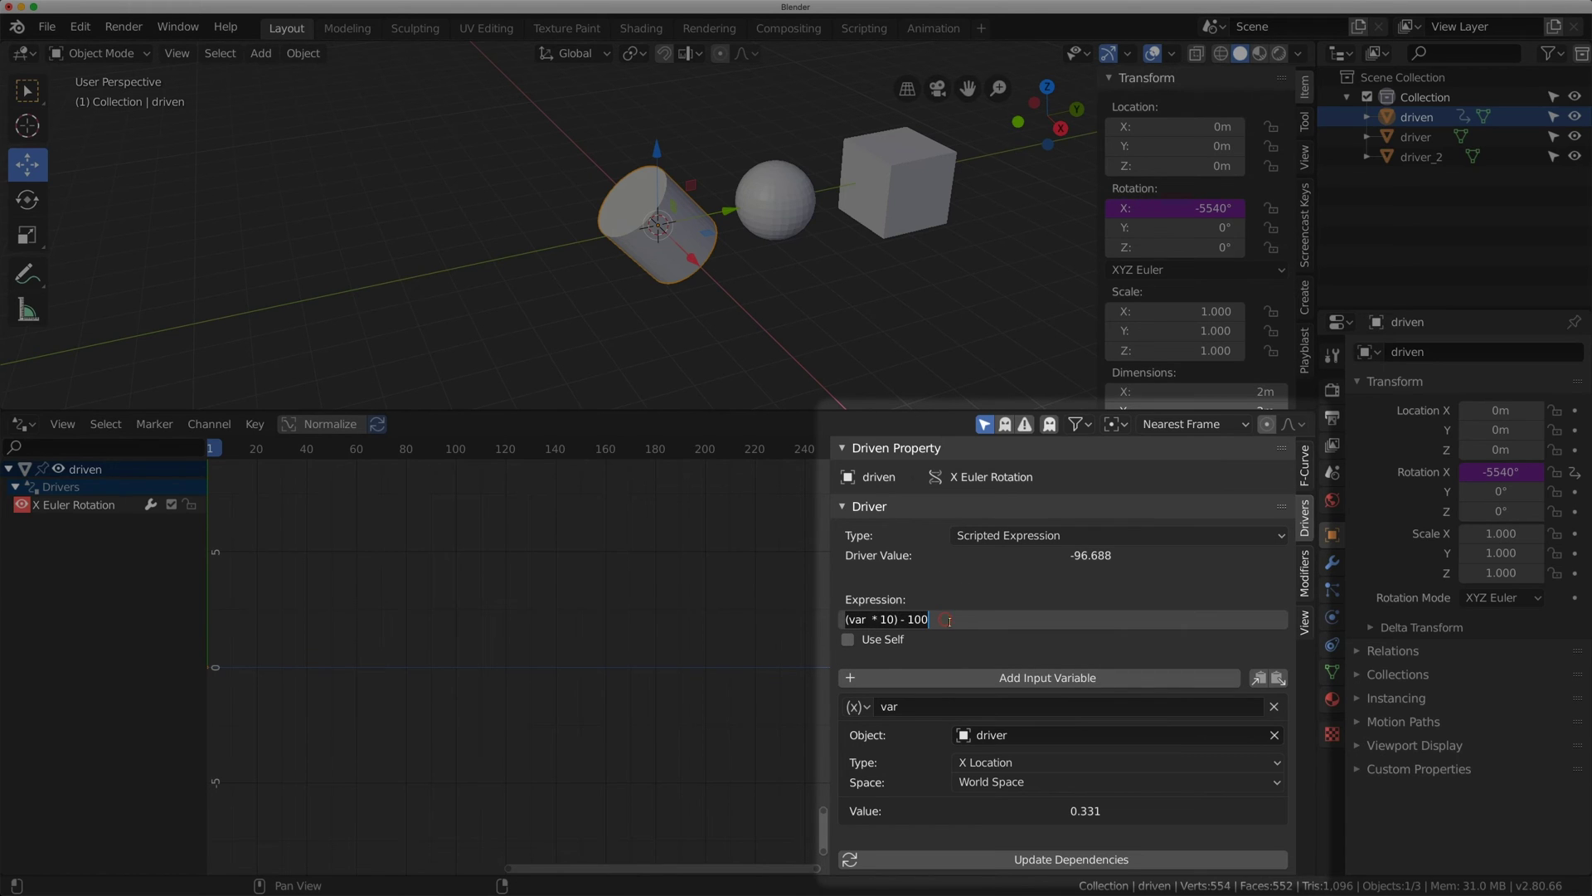
left_click_drag(932, 623, 873, 620)
key("BackSpace")
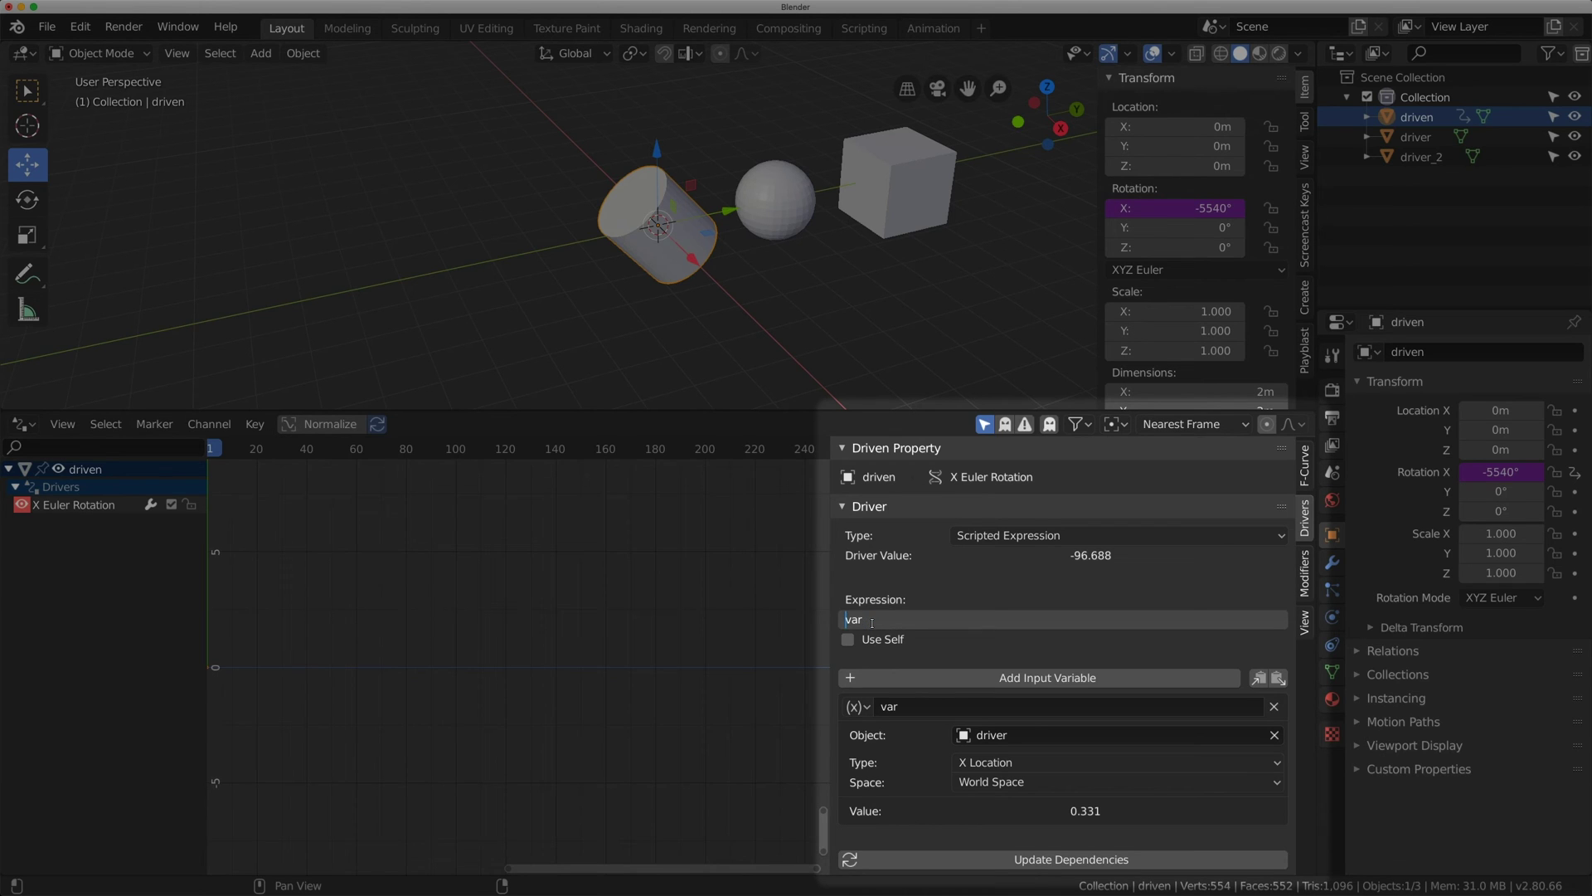
key("Return")
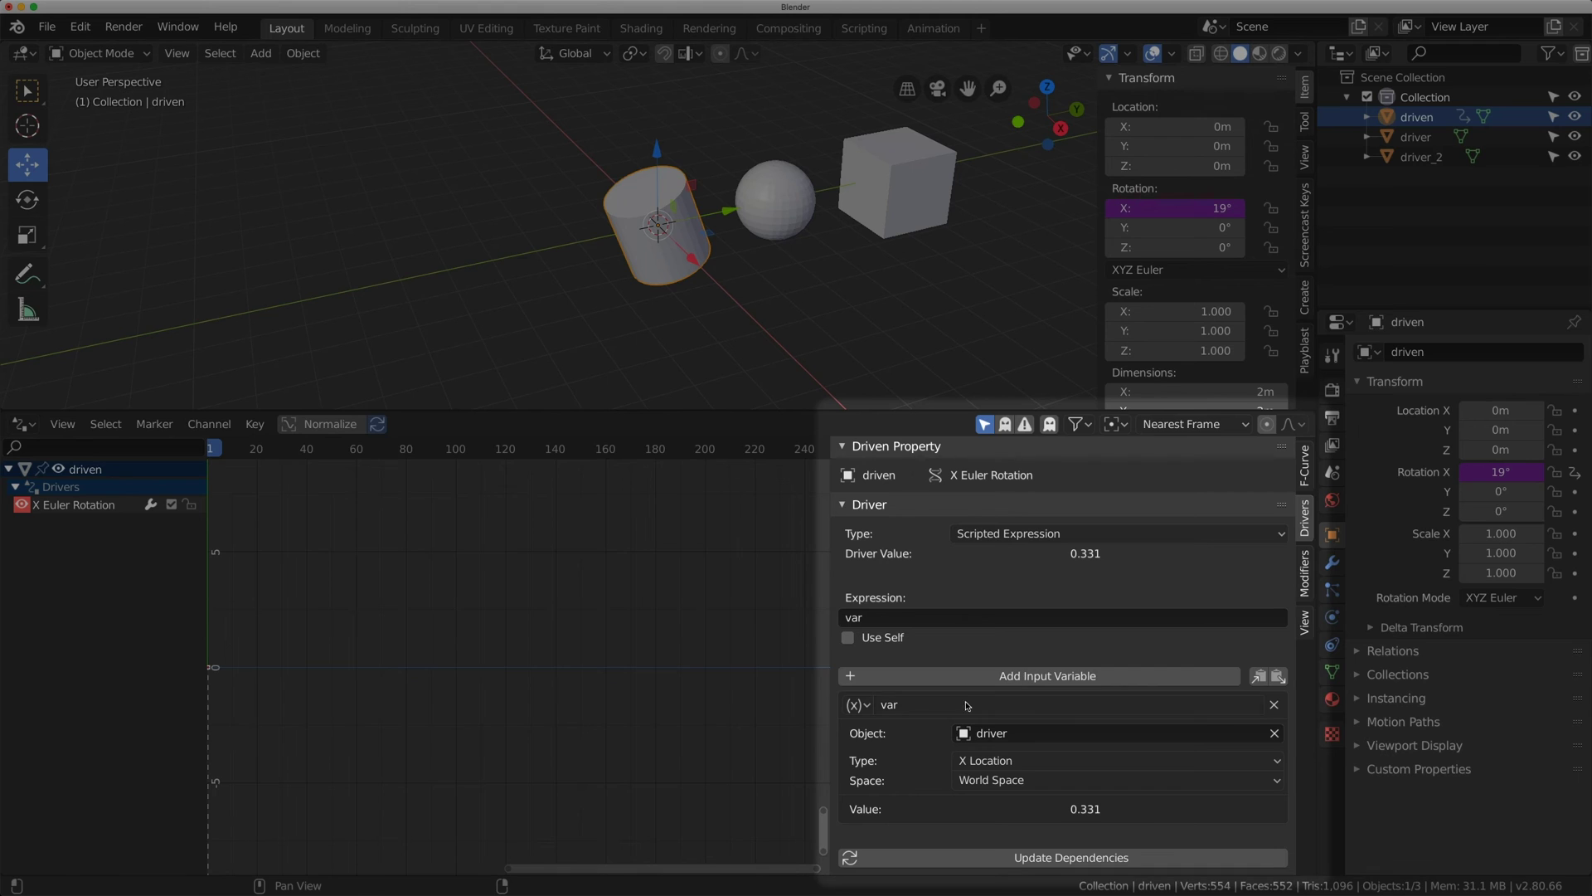
Step: Add a second input variable of type Transform Channel and assign driver_2 as its object
left_click(1100, 676)
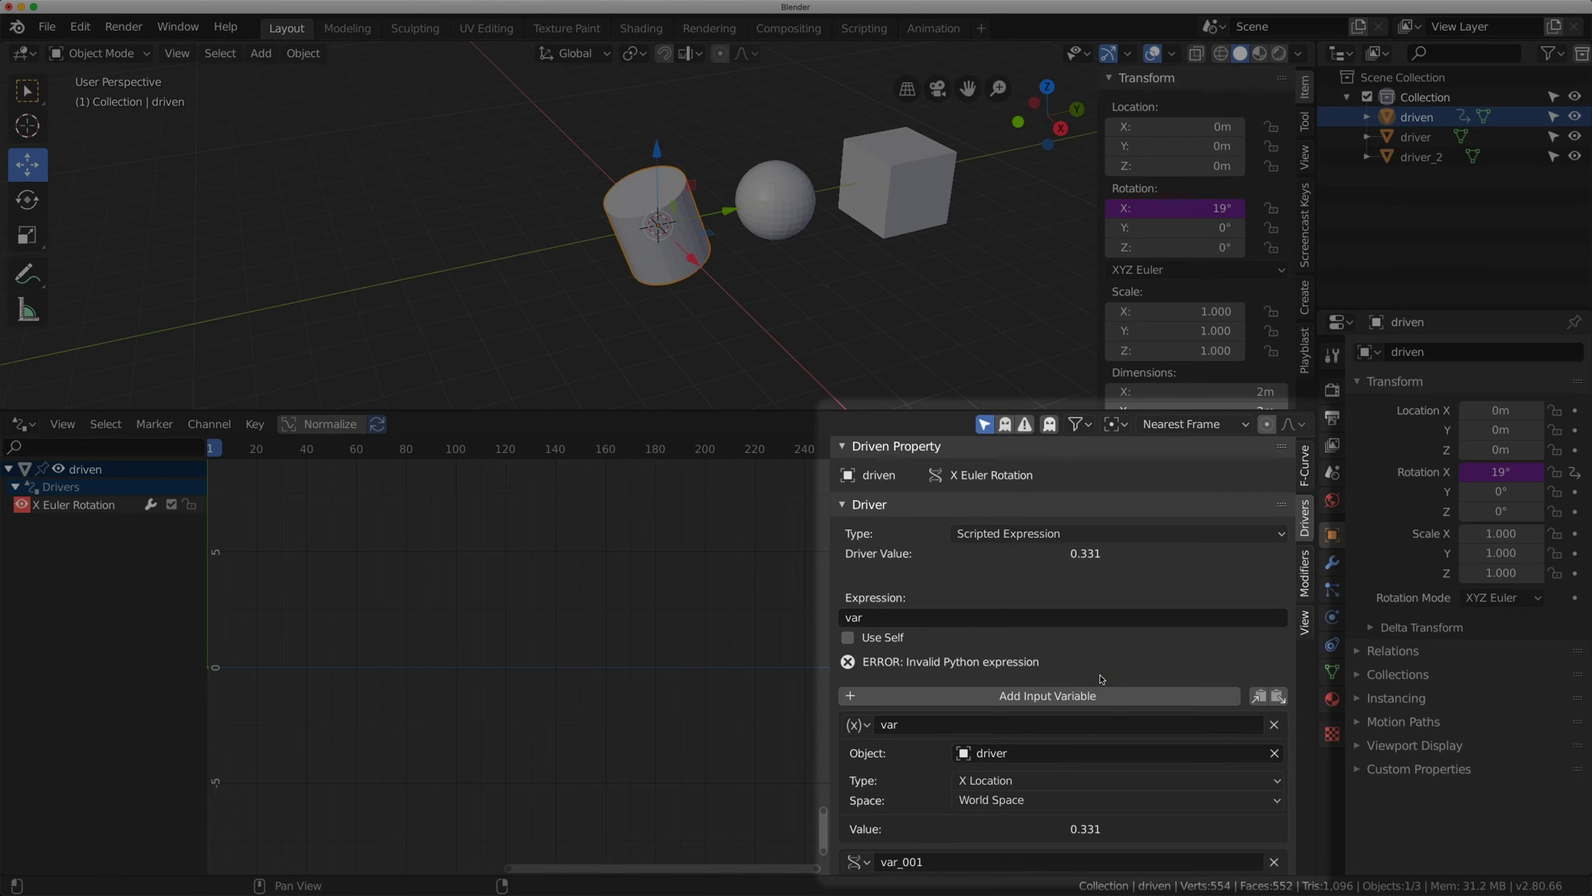
scroll(1210, 660, "down", 3)
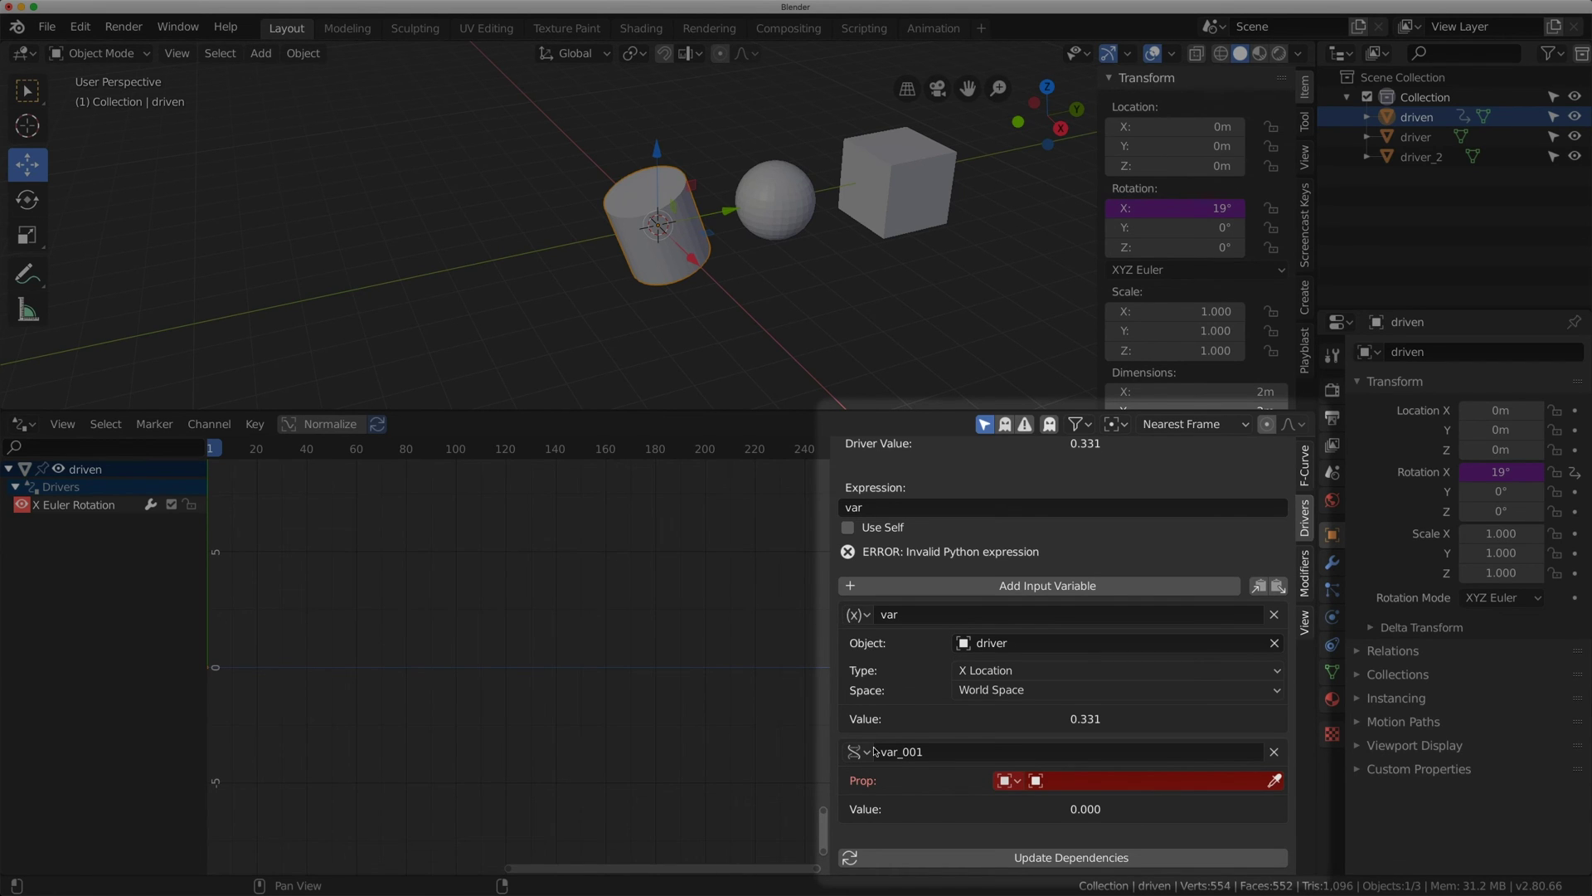
left_click(863, 751)
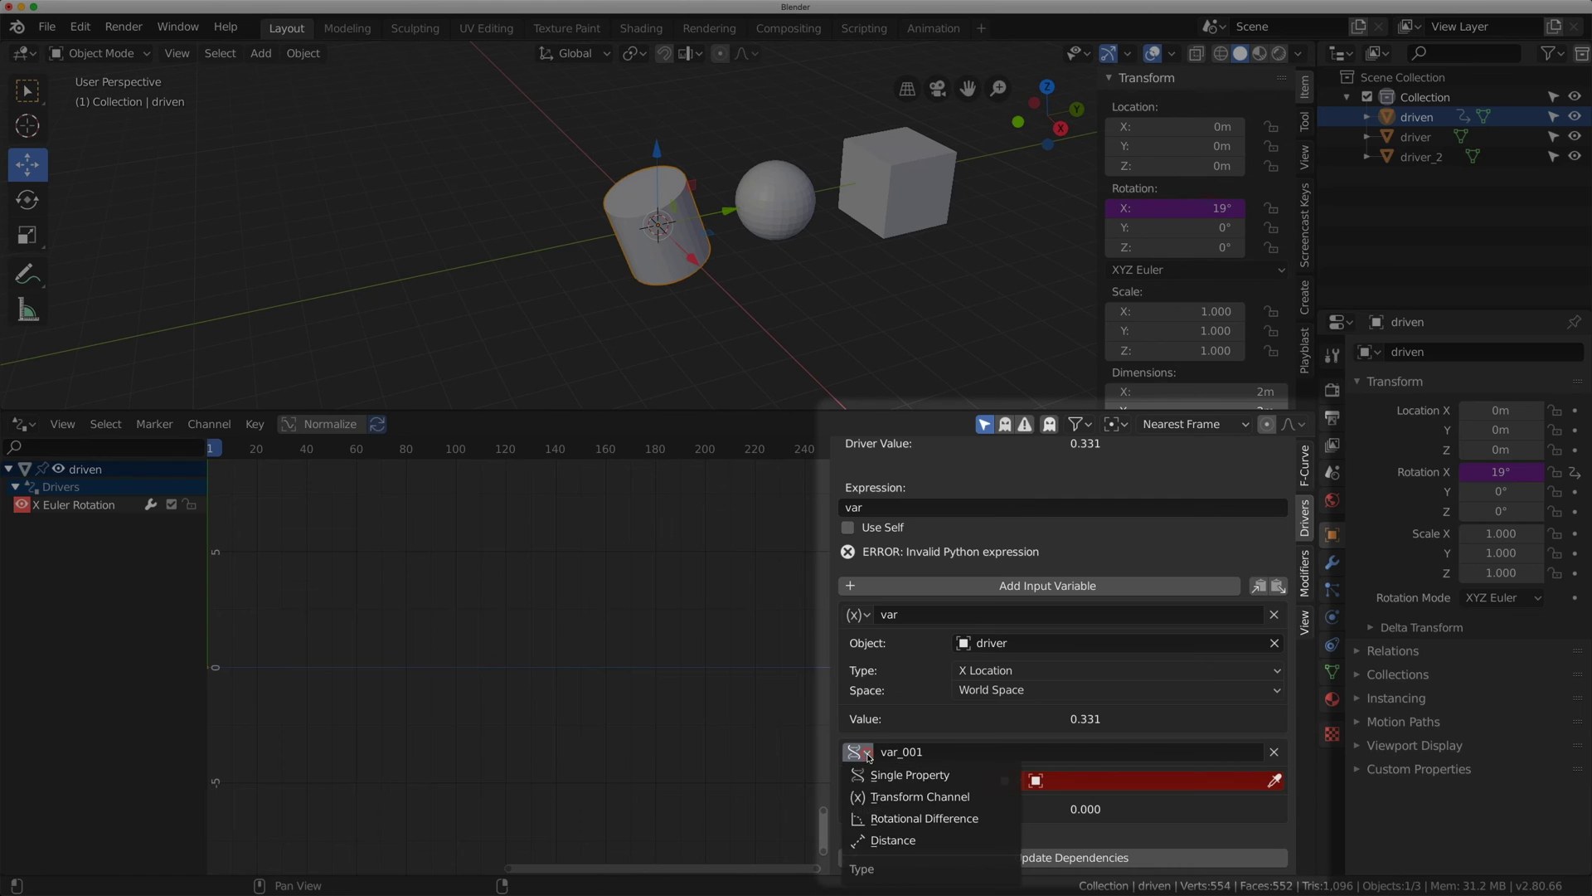
left_click(1002, 799)
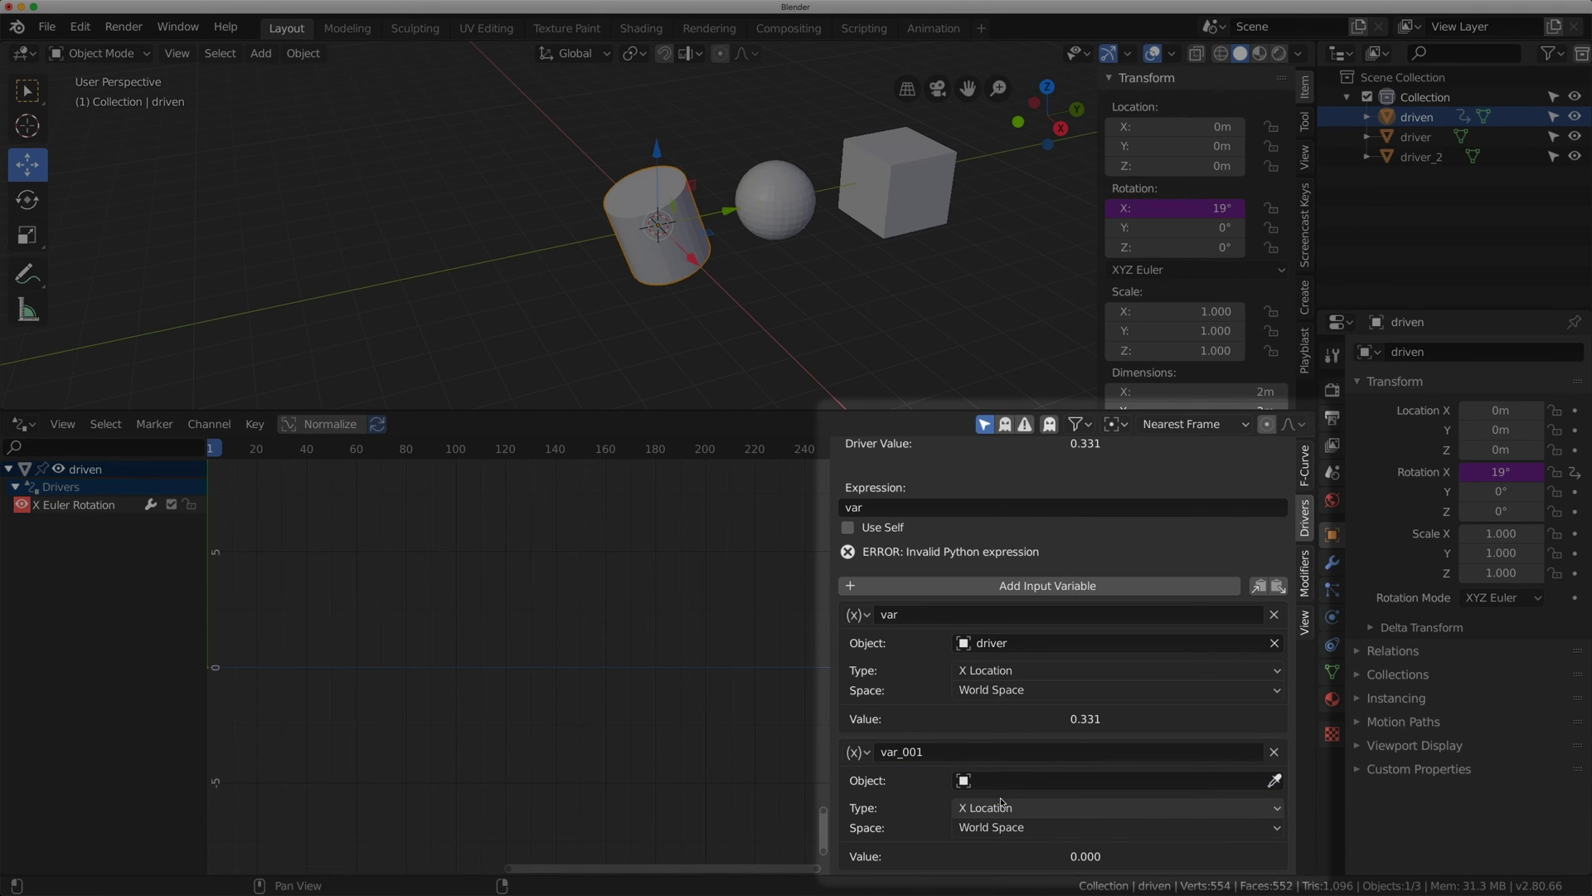
left_click(1011, 779)
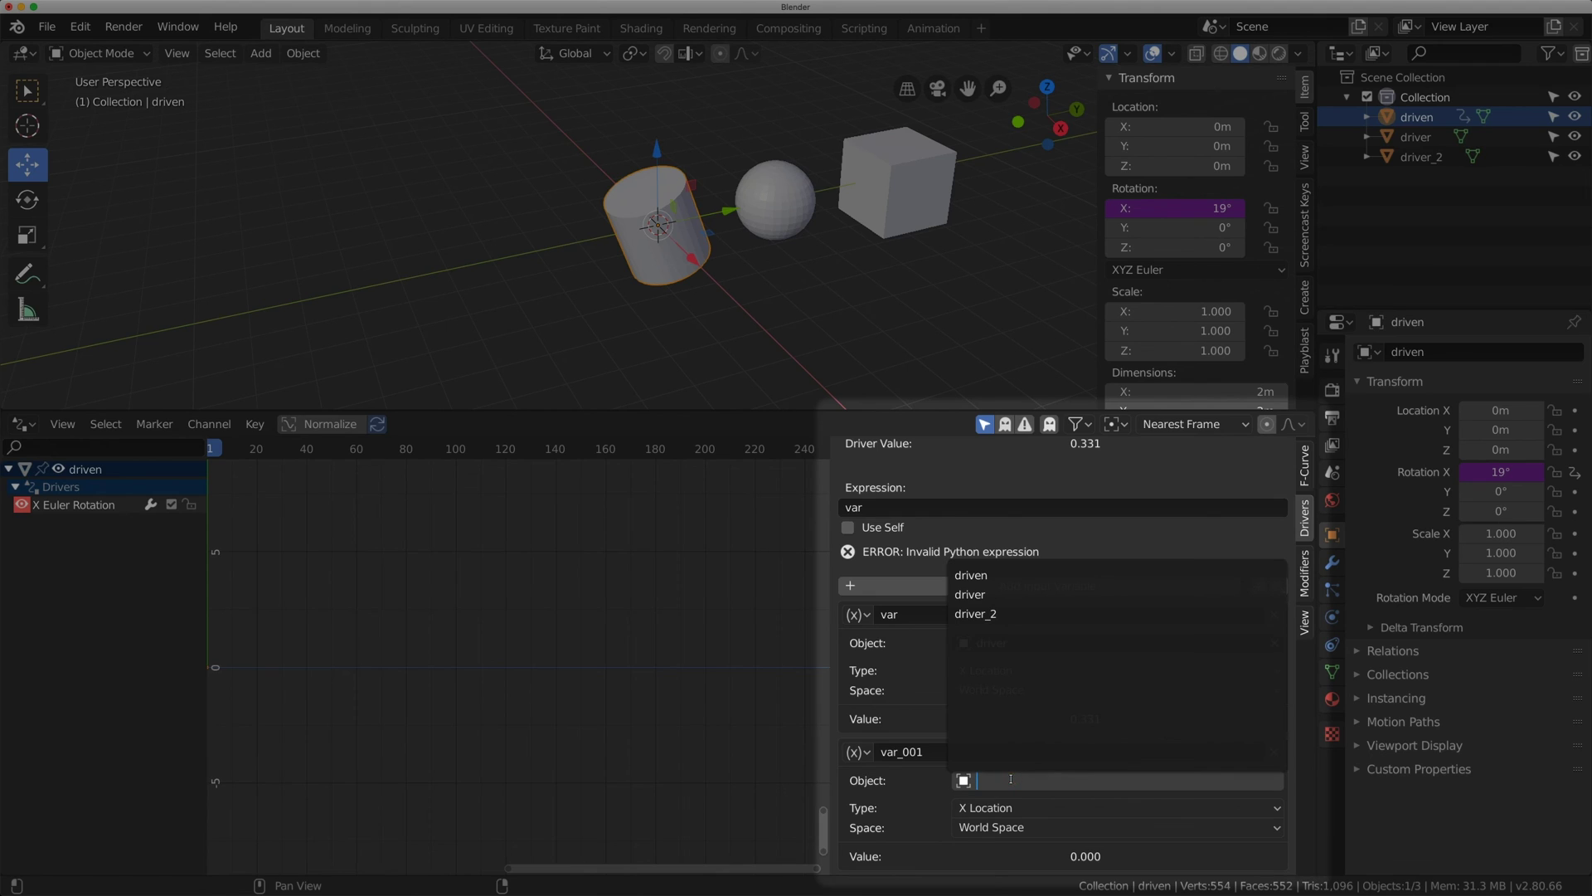
left_click(983, 614)
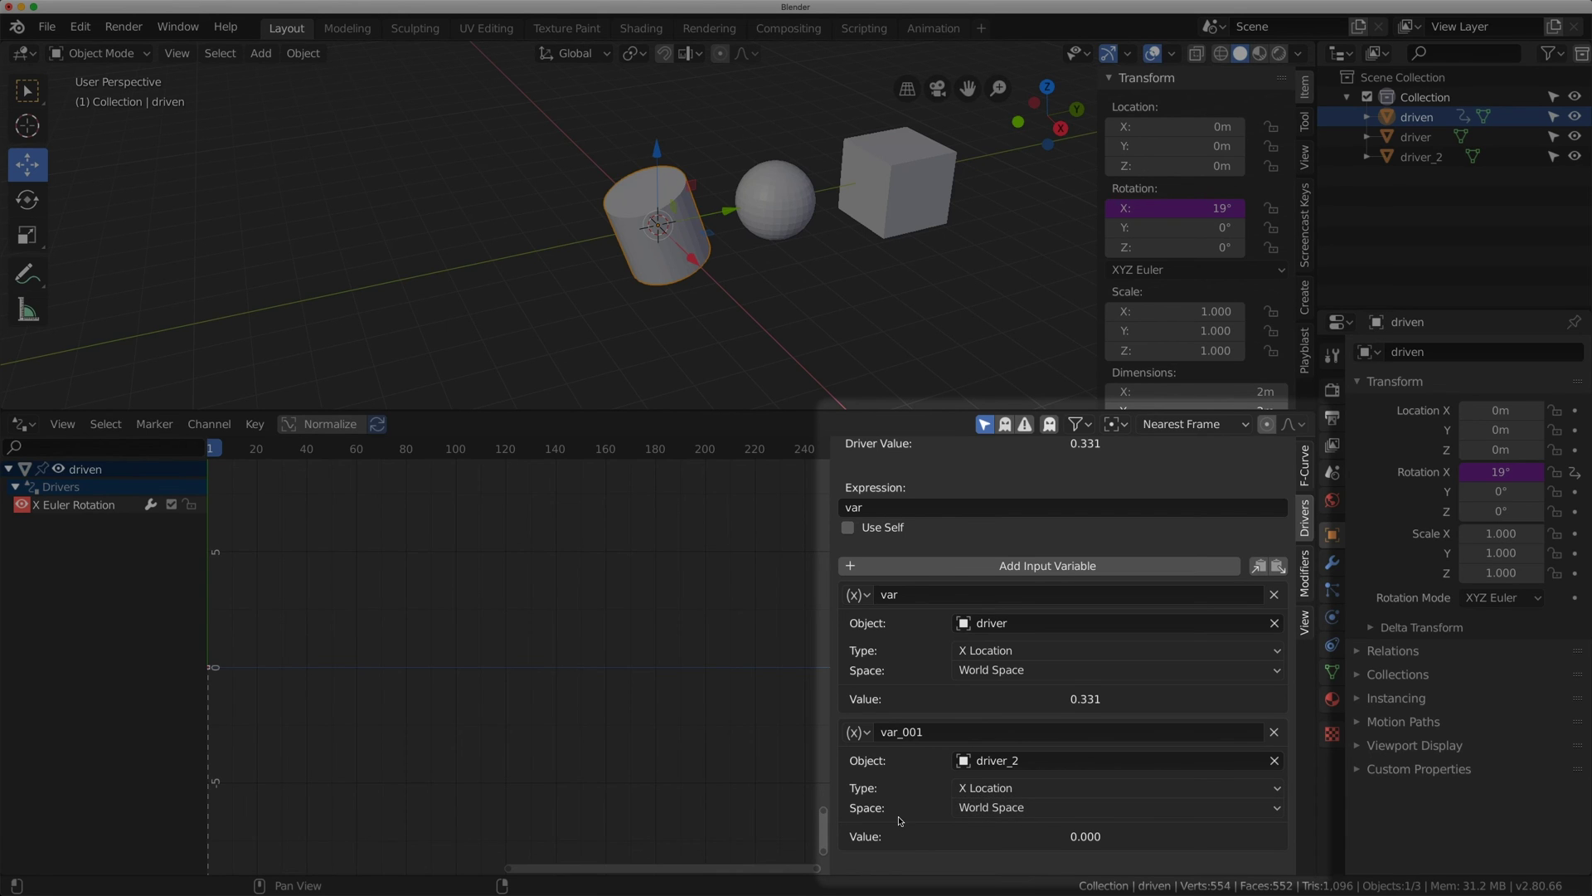
Step: Set the driver expression of the cylinder's X rotation to var + var_001
left_click(928, 508)
left_click(929, 508)
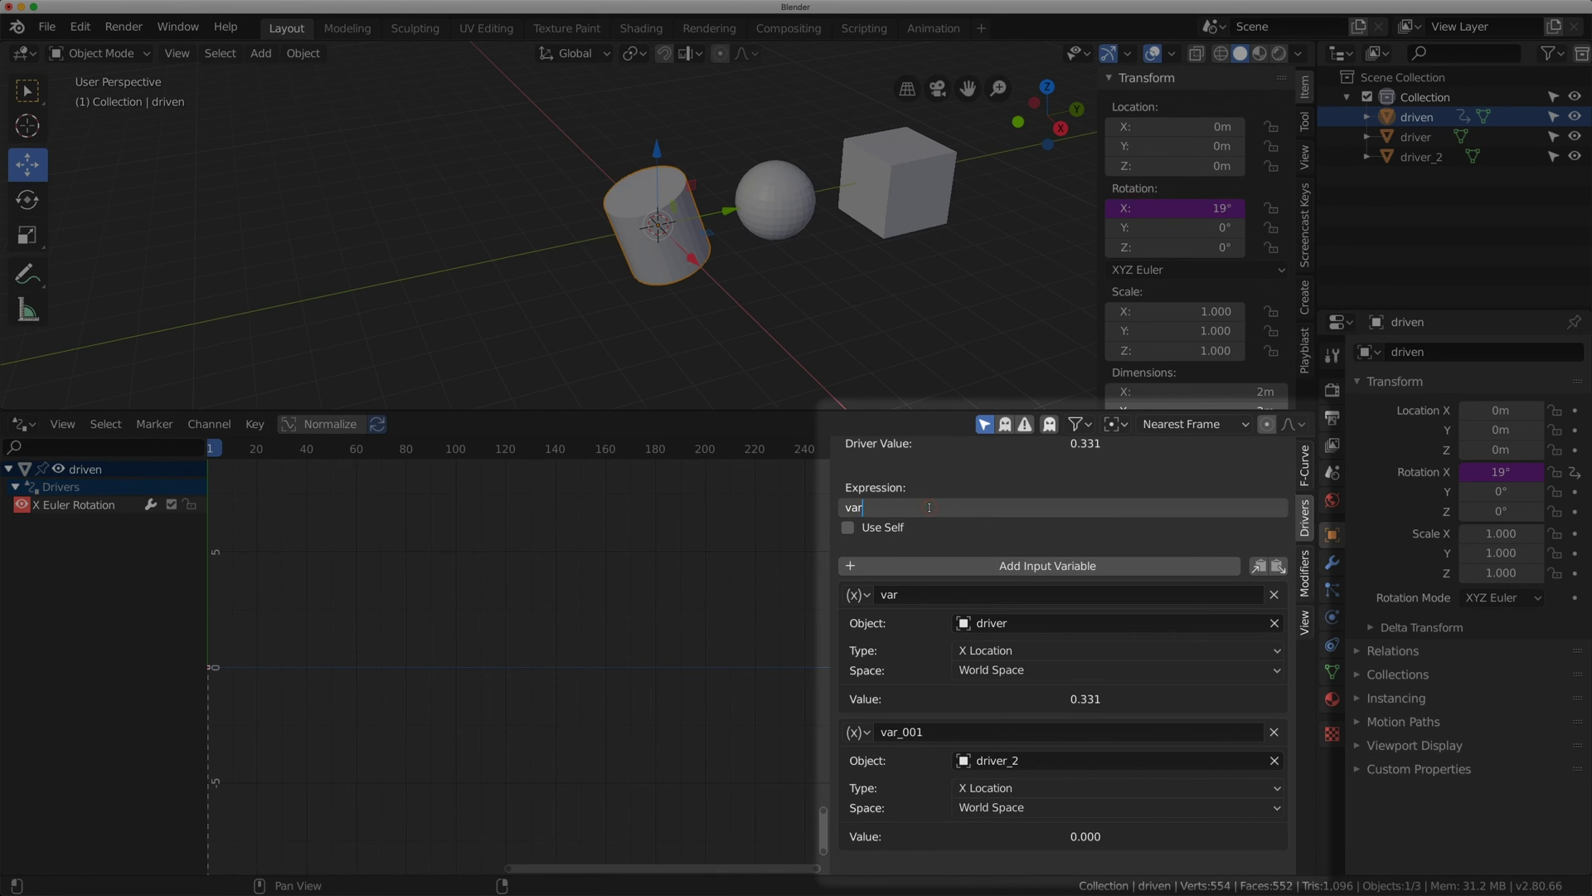
type("+ var_0")
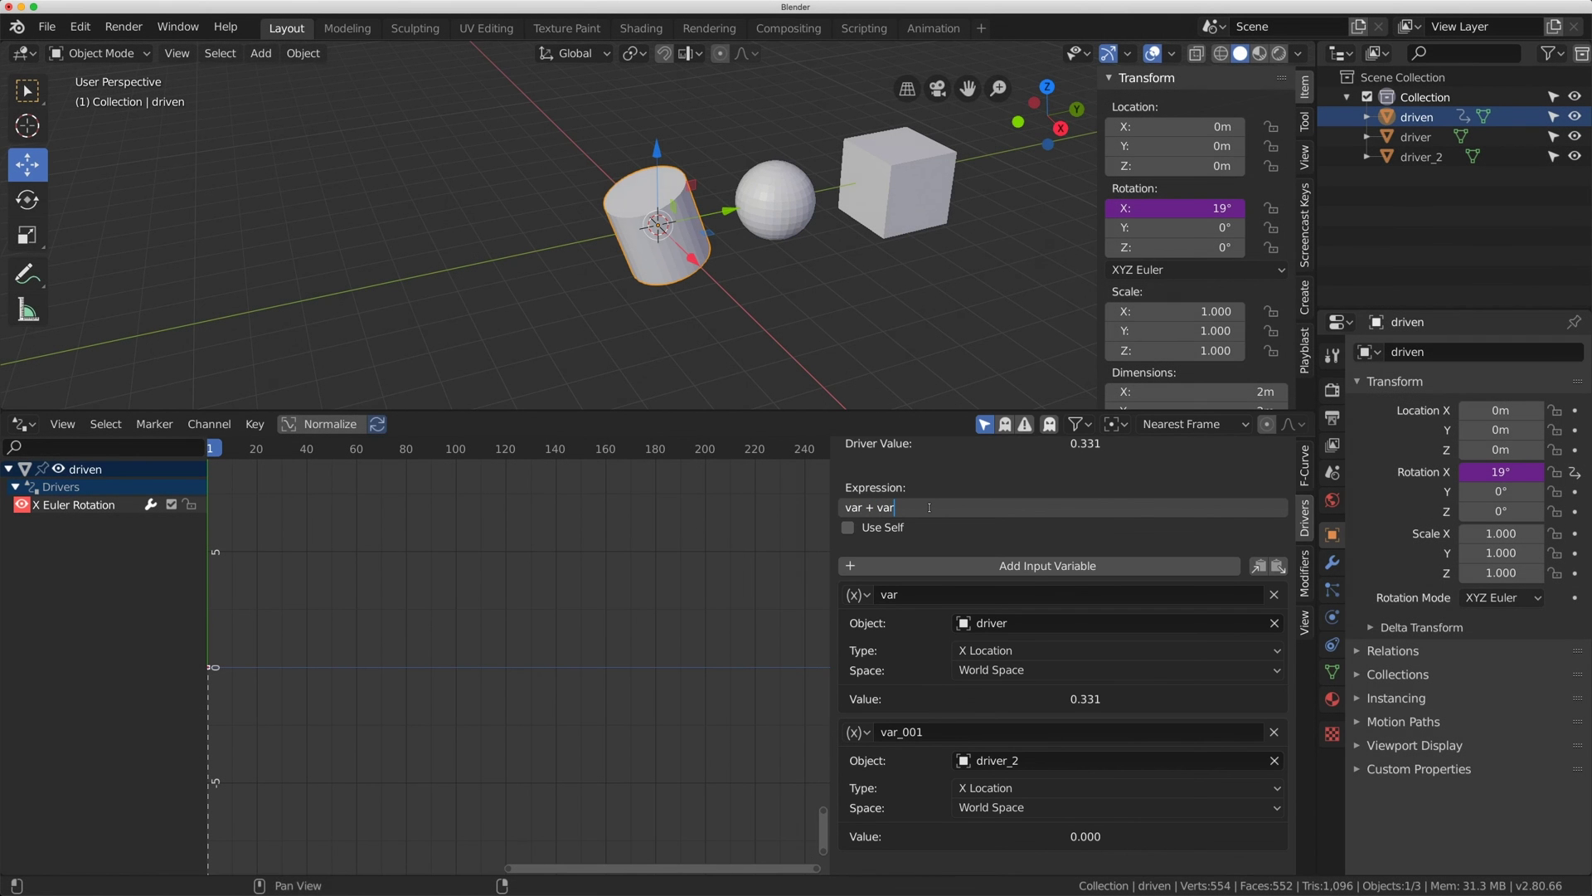
type("01")
left_click(952, 475)
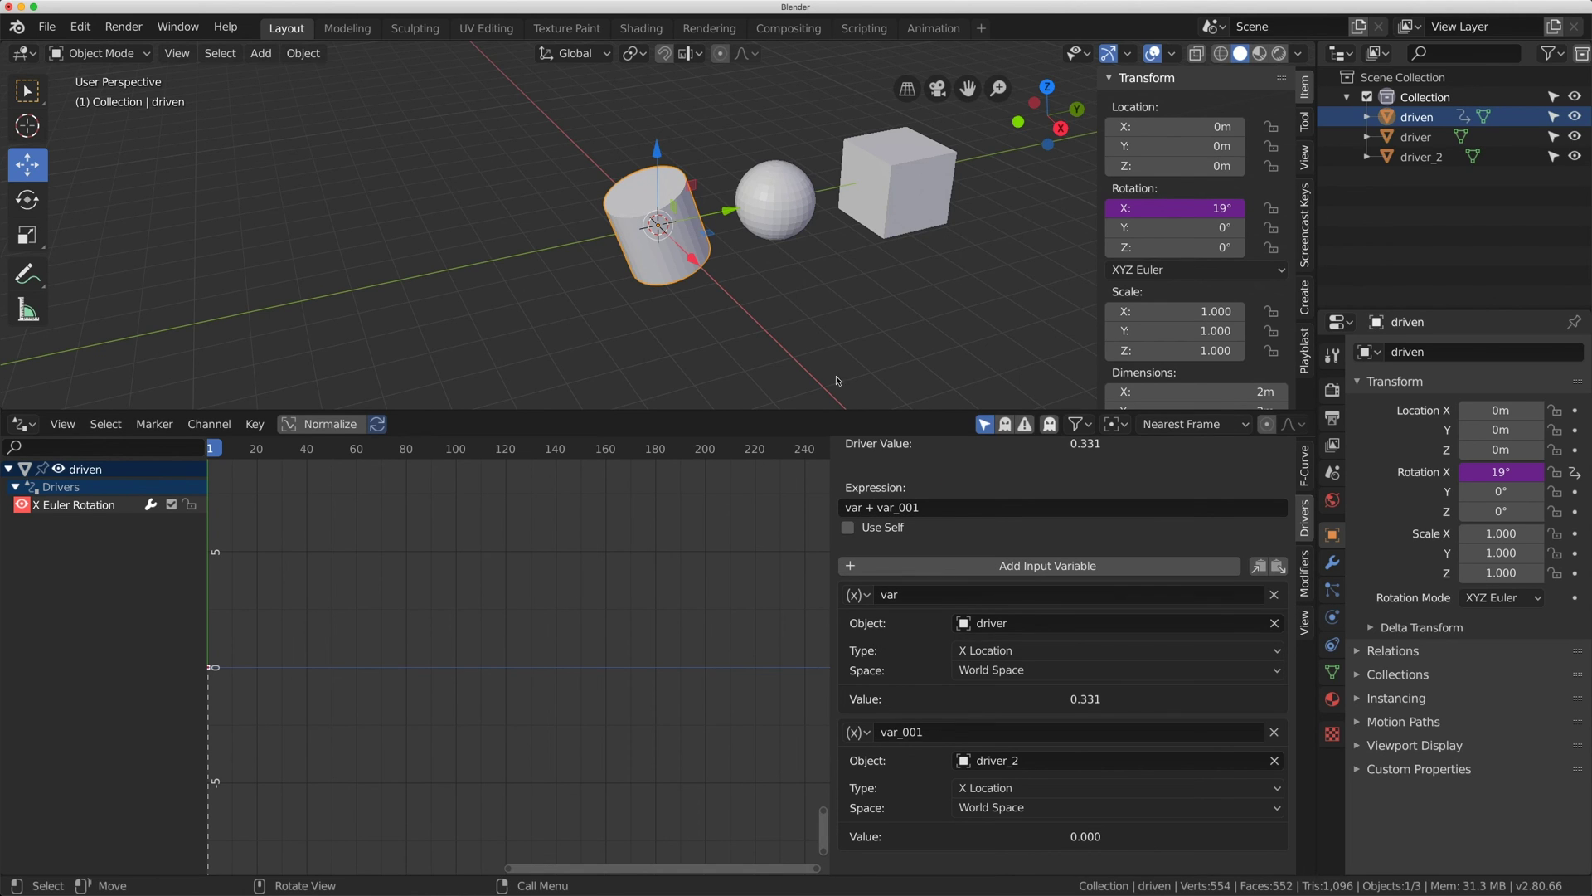
Step: Test the summed driver by sliding the driver_2 sphere and the driver cube back and forth along X, leaving the cube at about -0.32 m
left_click(779, 206)
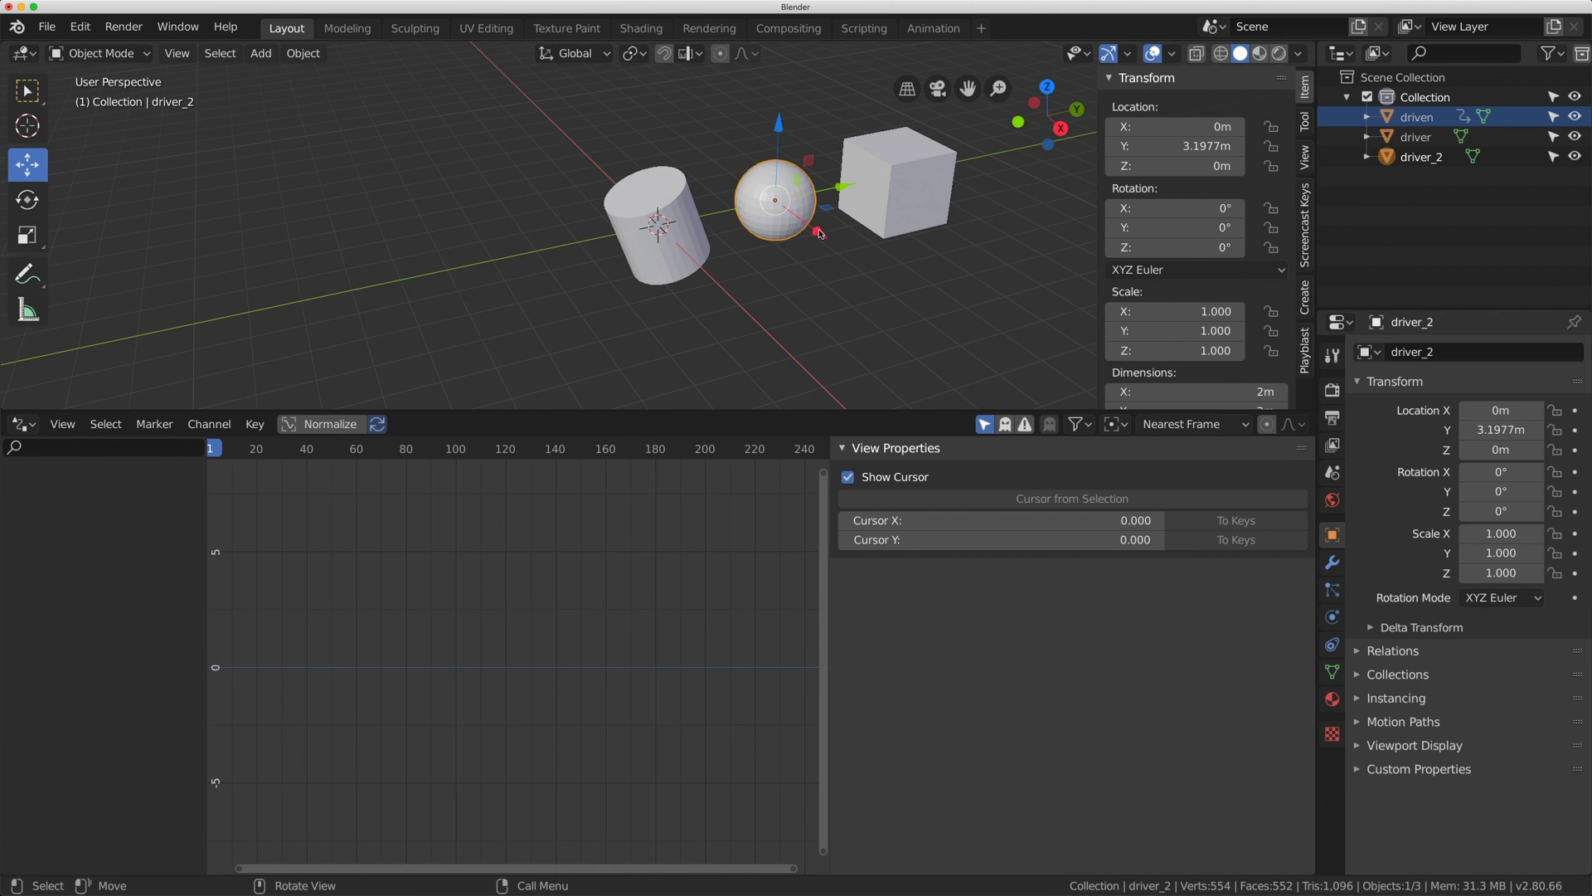
left_click_drag(819, 235, 901, 220)
left_click(903, 221)
key("g")
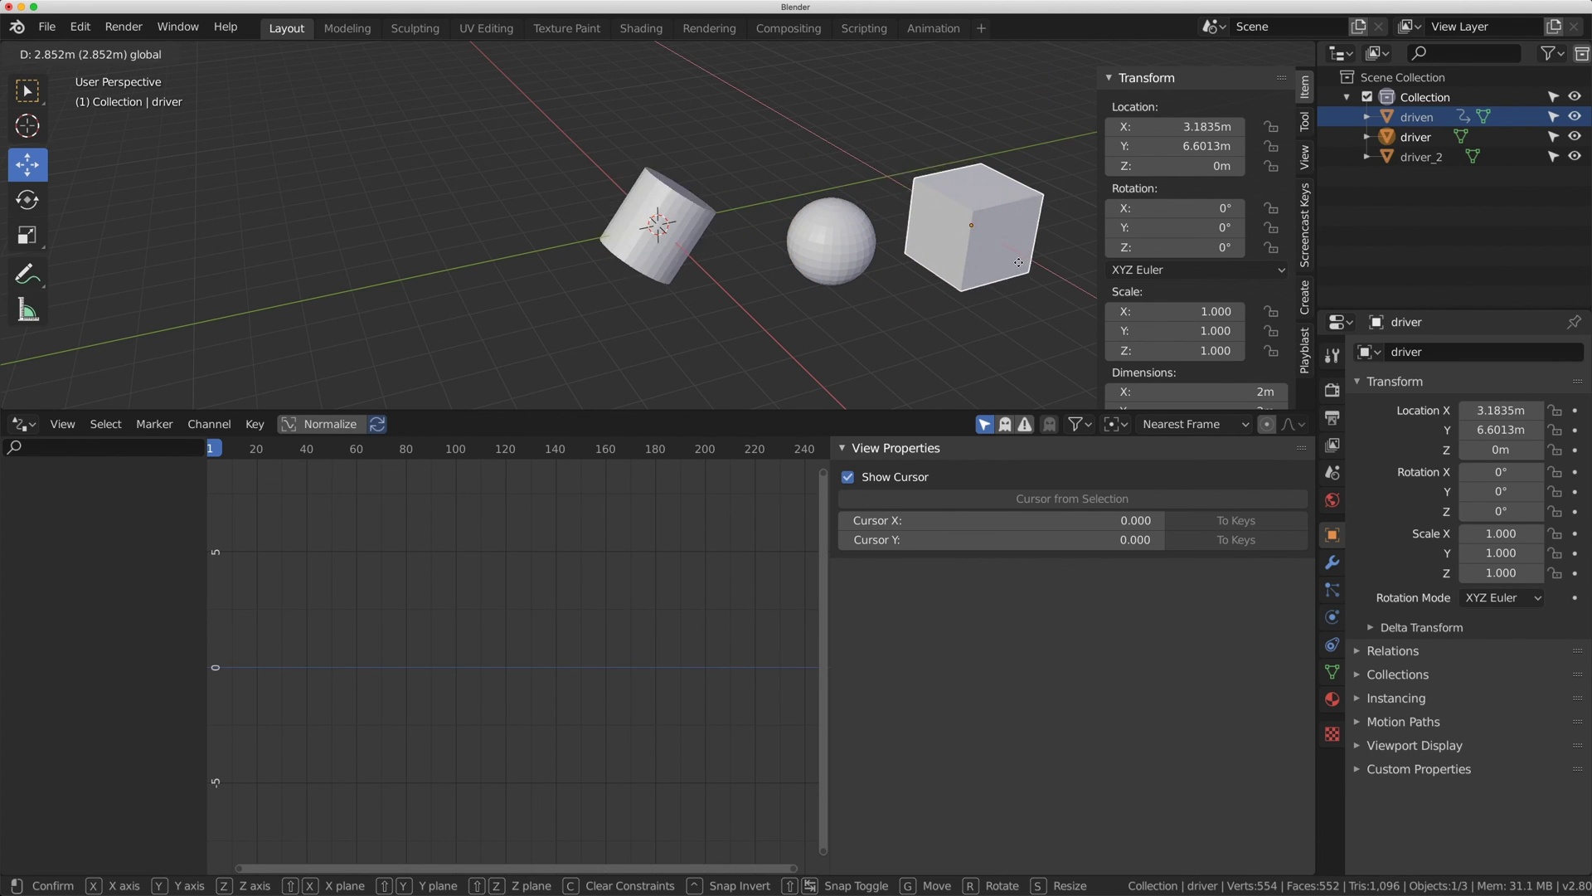
left_click(983, 249)
left_click(854, 249)
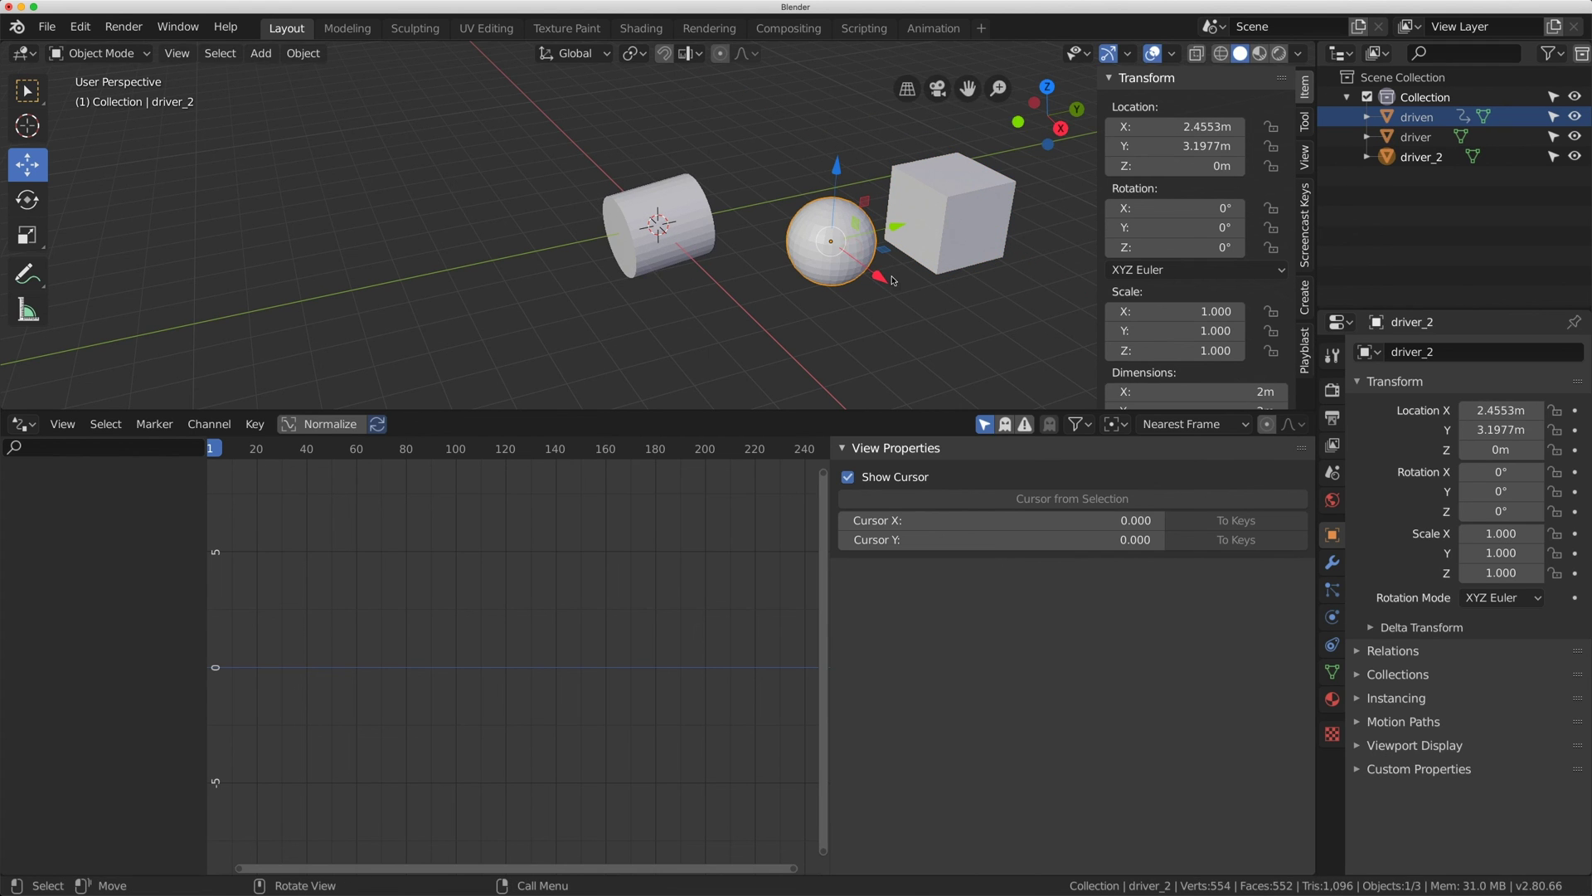
key("g")
left_click(829, 262)
left_click(990, 244)
key("g")
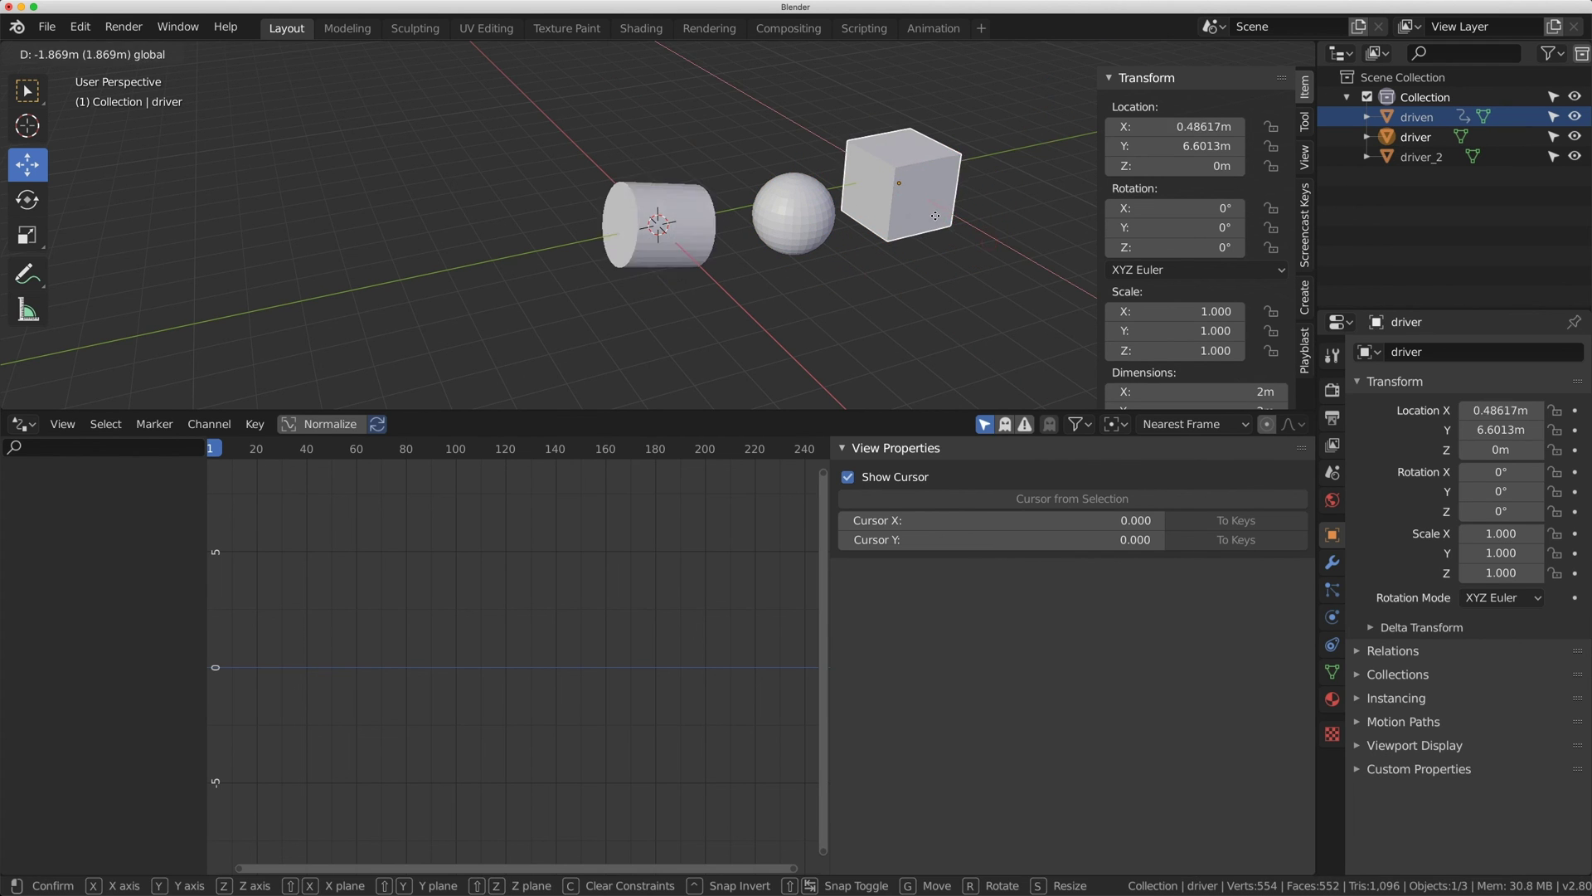
Step: Change the driver expression of the cylinder's X rotation to var * var_001 + 1000
left_click(684, 243)
left_click(685, 243)
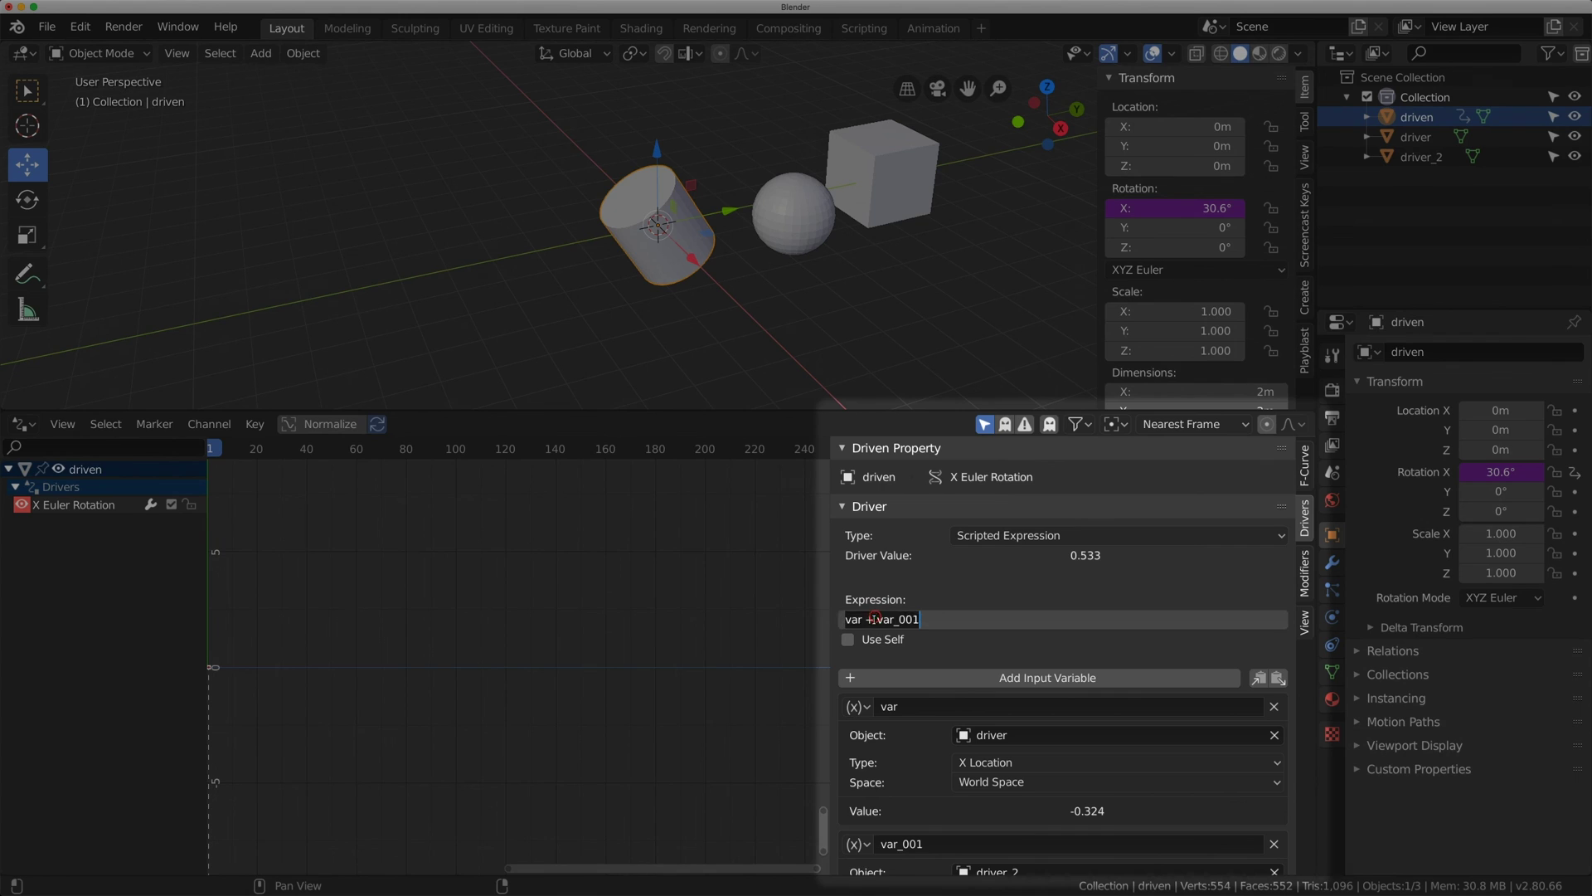
double_click(870, 619)
type("*")
key("Return")
type("+ 100")
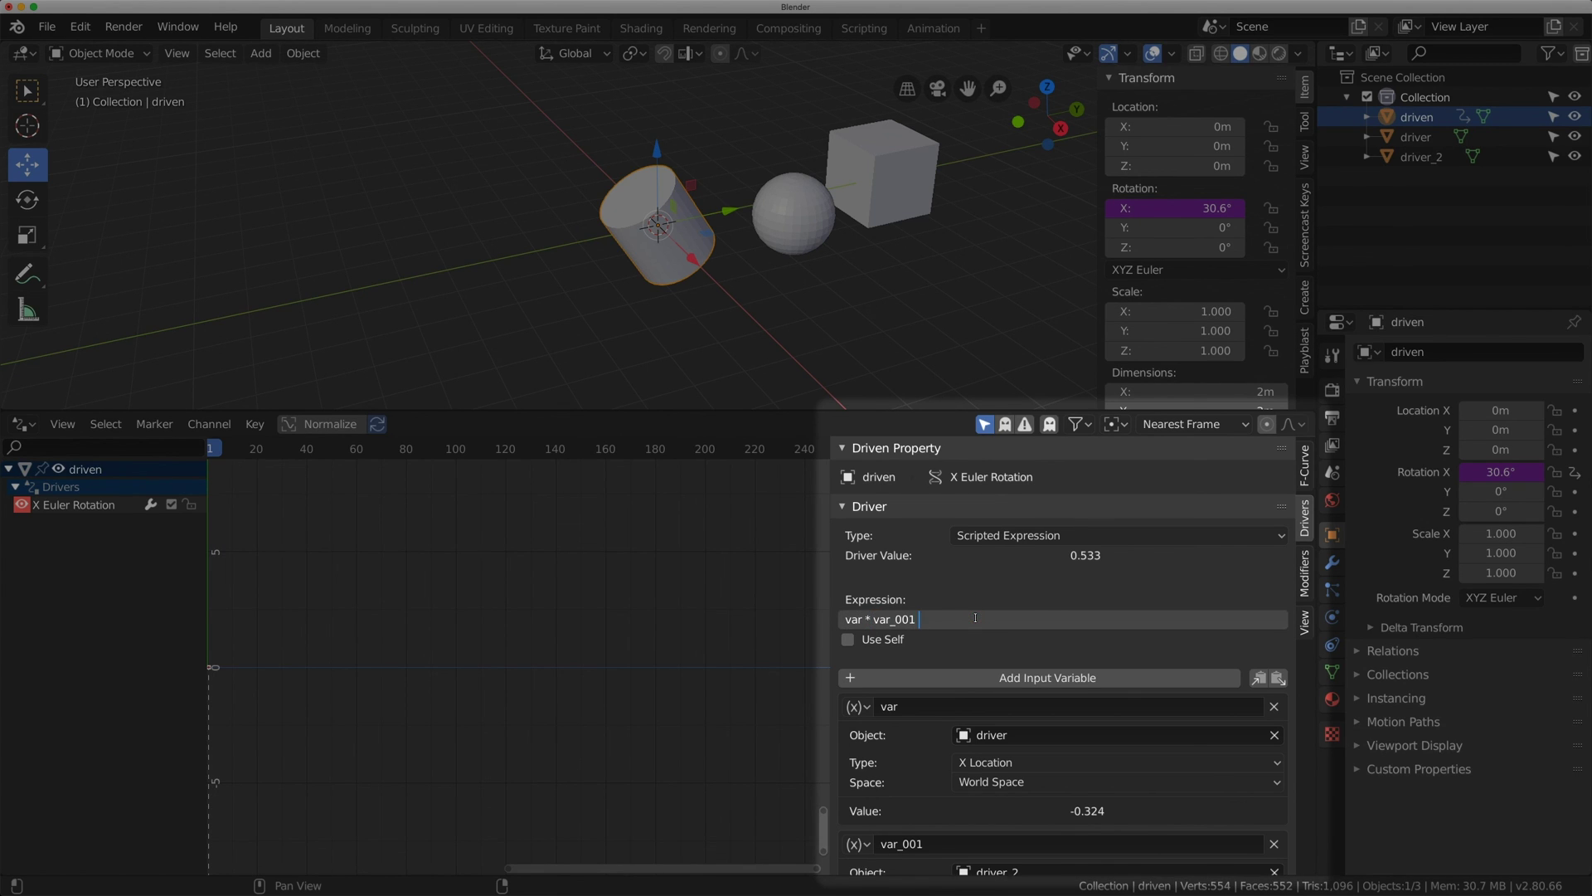
type("0")
key("Return")
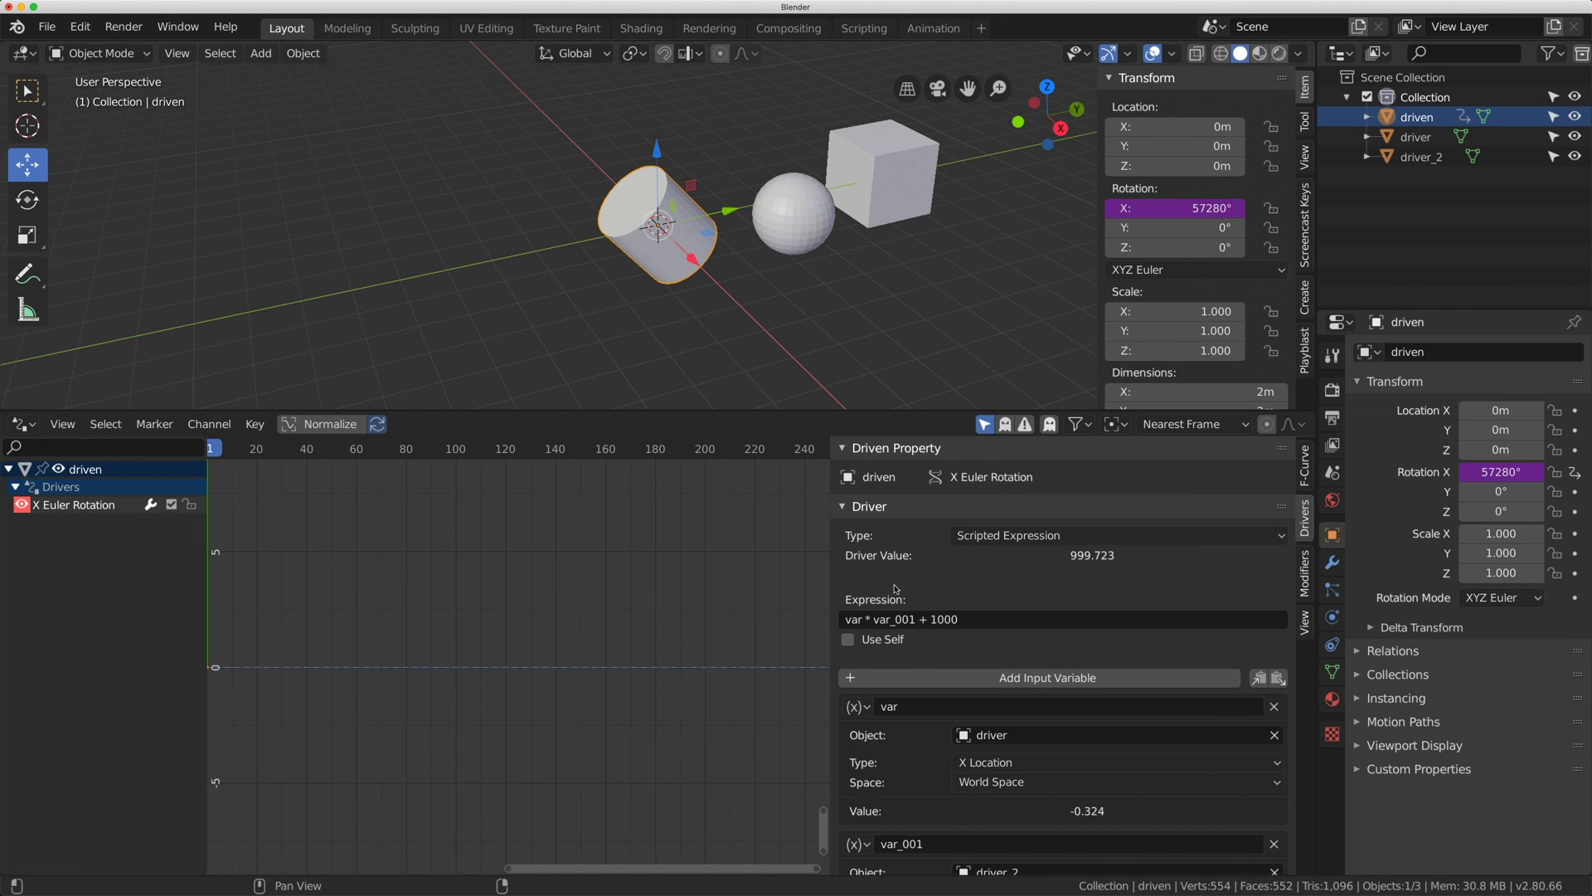
Step: Test the new expression by moving the driver_2 sphere to about -1.56 m and the driver cube to about -1.93 m in X
left_click(774, 196)
key("g")
left_click(785, 201)
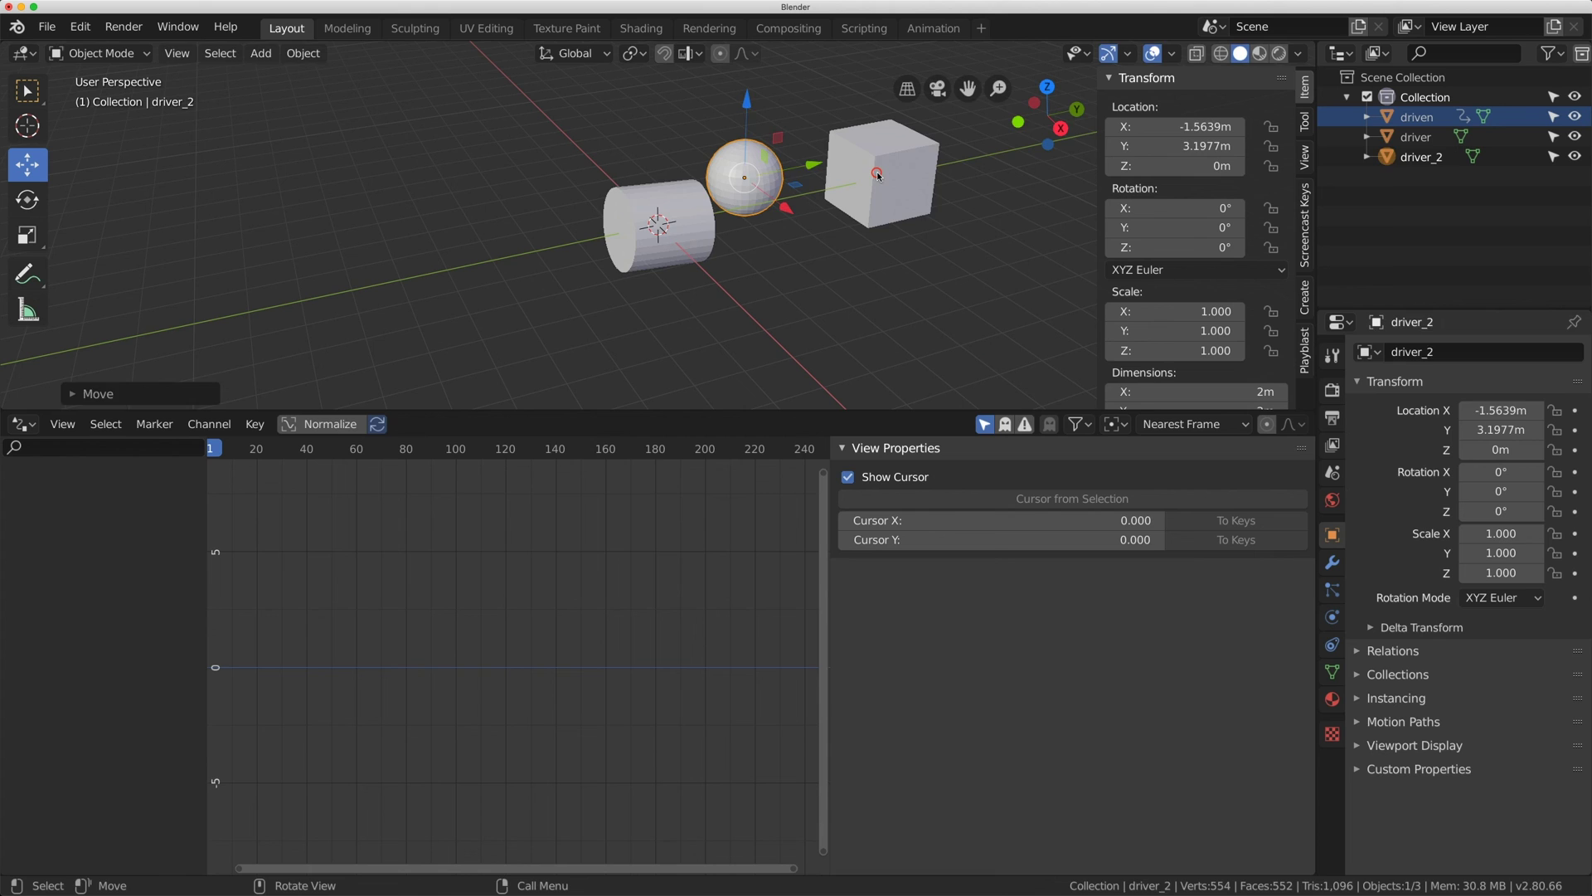
left_click(871, 169)
key("g")
left_click(846, 151)
Step: Select the driven cylinder and open its X rotation driver expression for editing
left_click(709, 239)
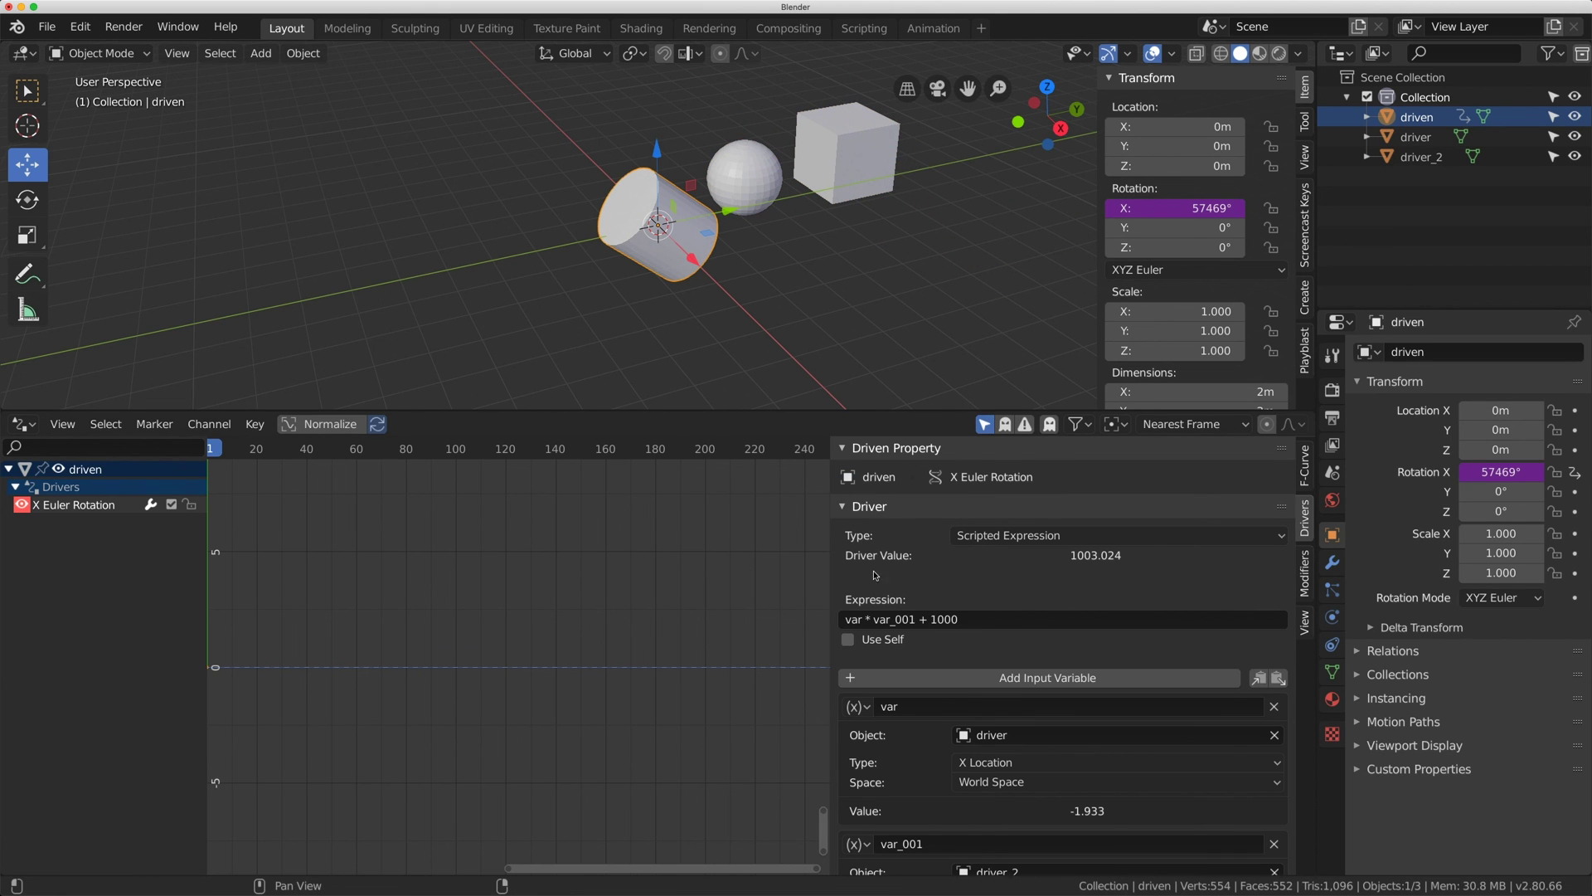
left_click(985, 616)
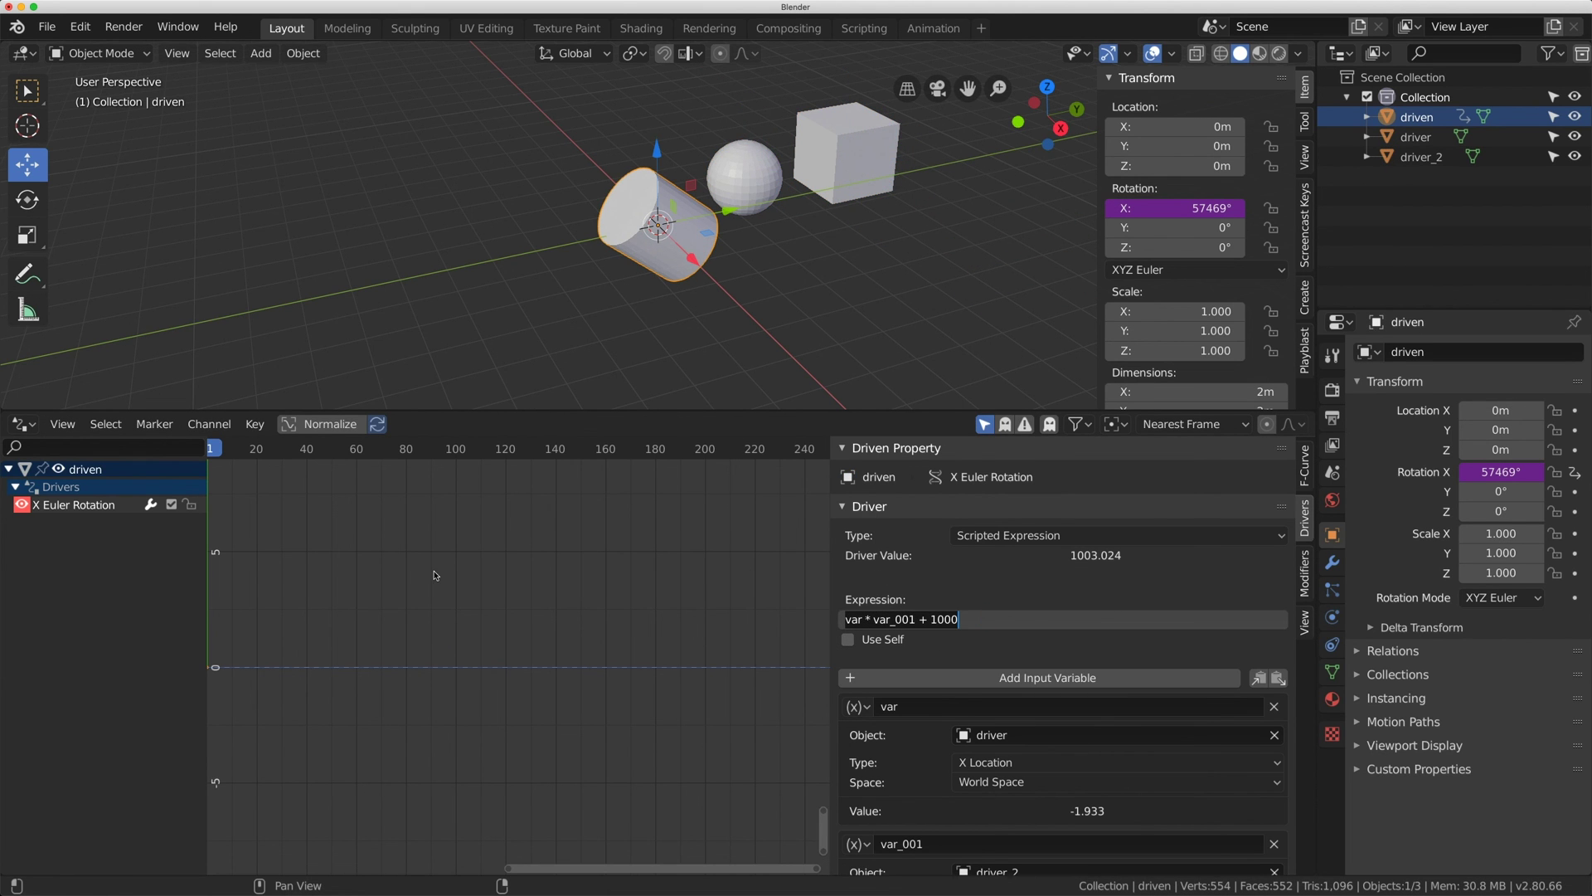